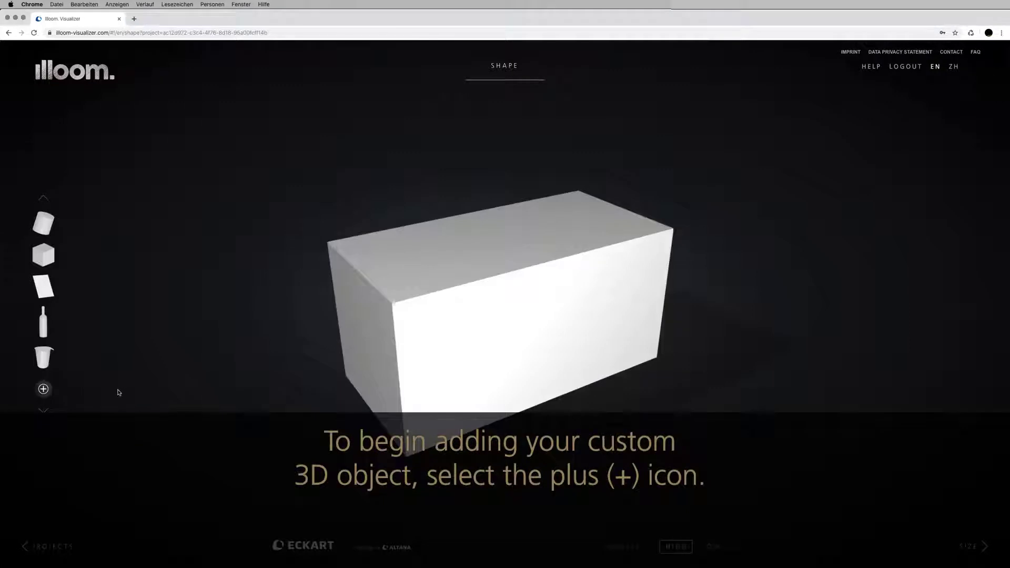
Start adding a custom packaging shape and open the instructions for preparing and uploading a 3D object.
click(43, 389)
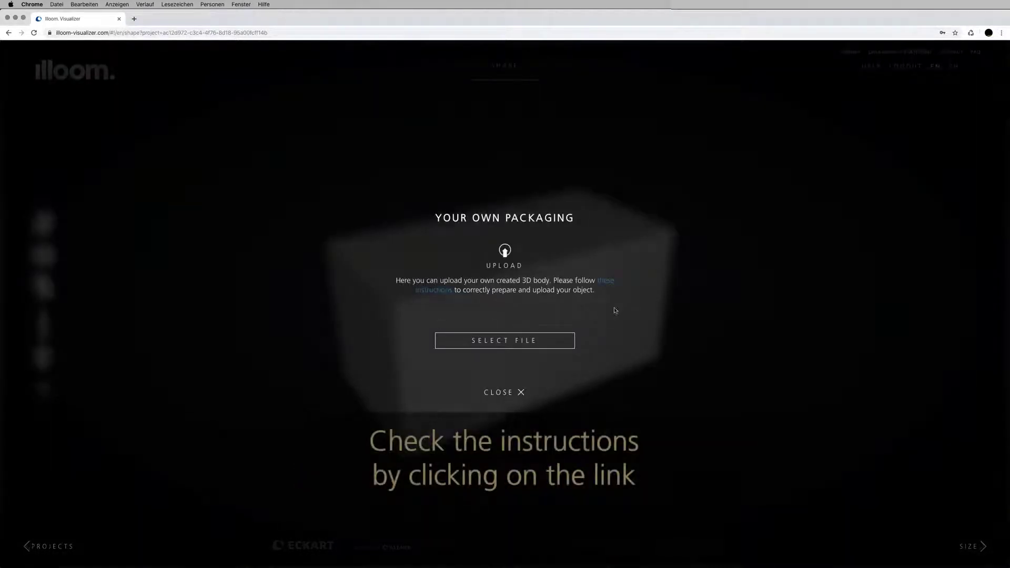
click(610, 286)
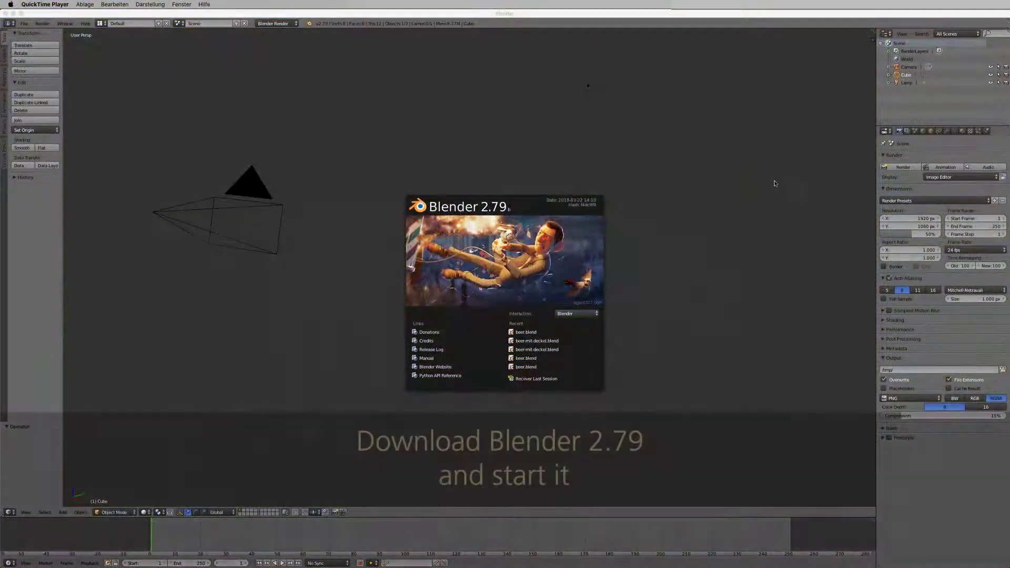
Switch to Blender, dismiss the splash screen and delete the default cube from the scene.
click(747, 189)
click(720, 192)
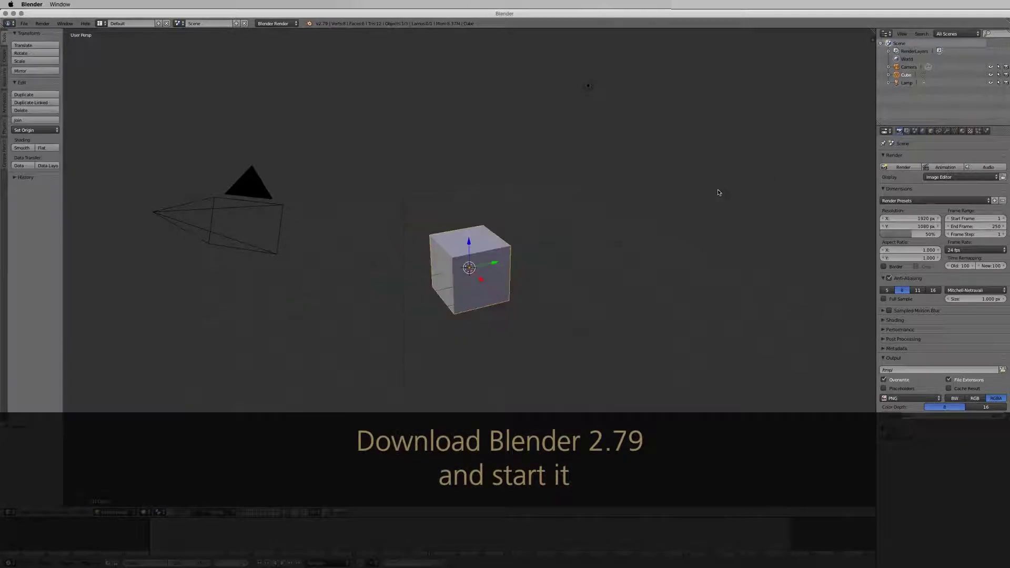
right_click(904, 77)
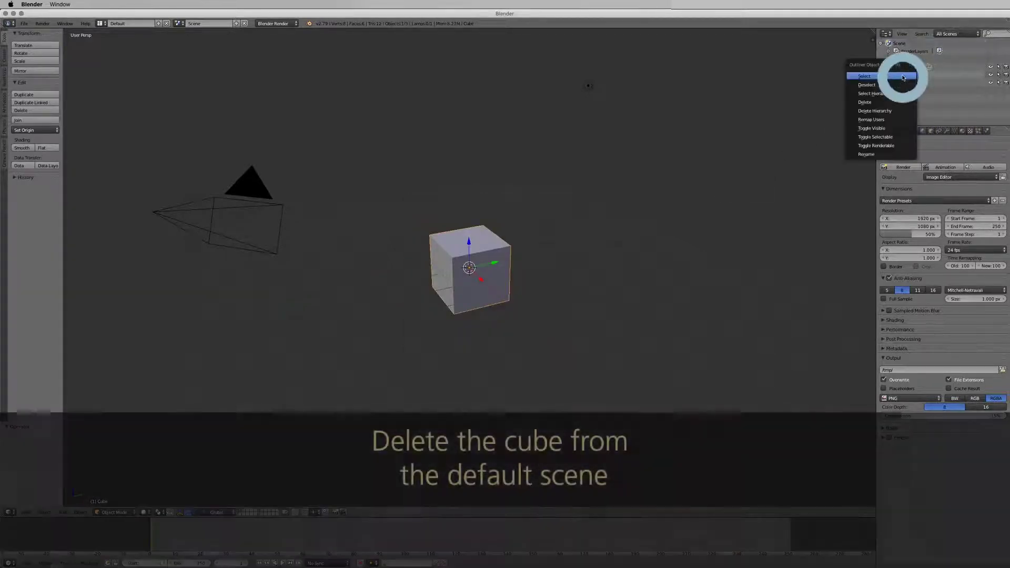
click(876, 101)
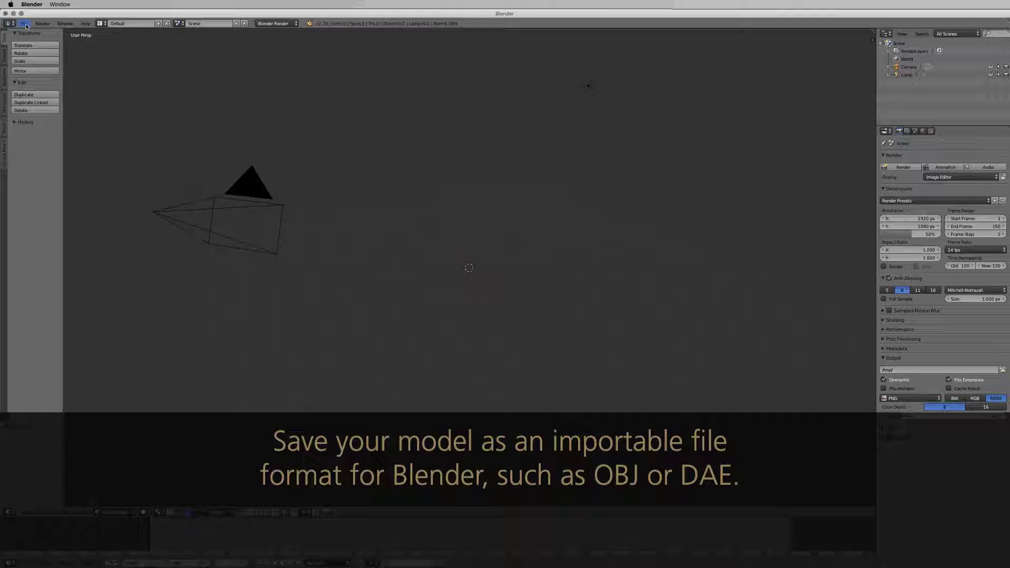
Import the bottle model beer.obj as a Wavefront (.obj) file from the blender folder.
click(25, 24)
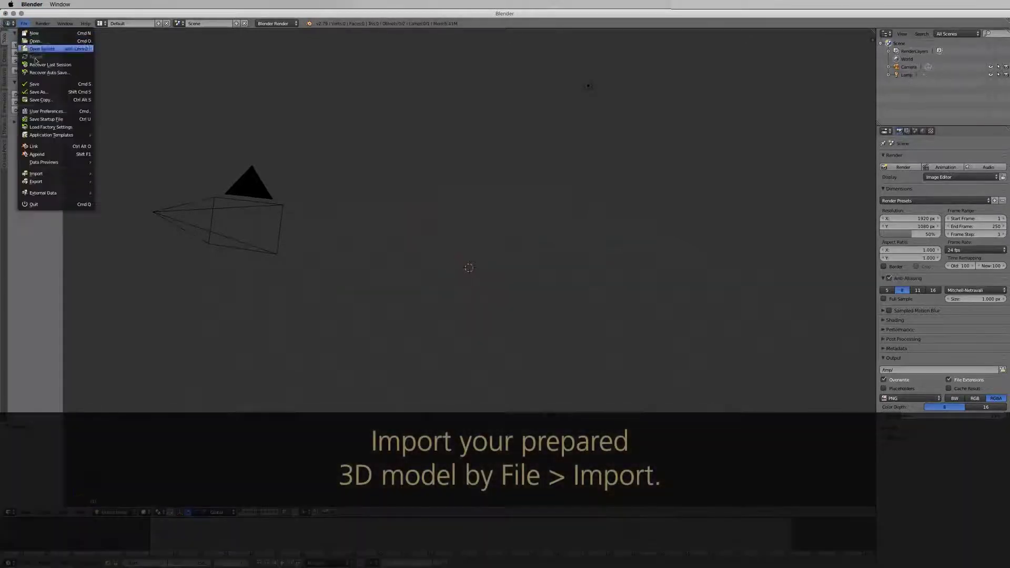
mouse_move(58, 174)
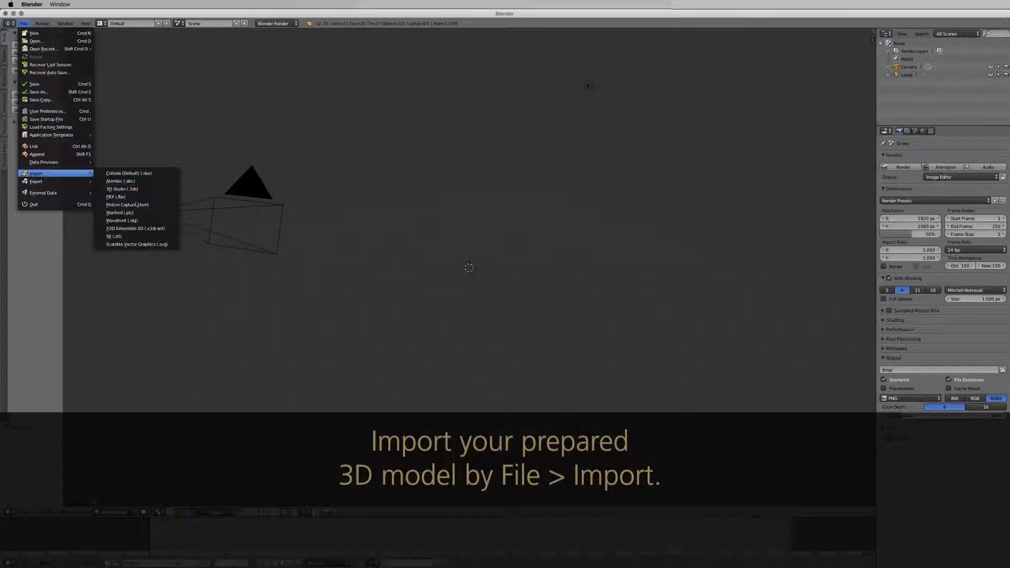
click(149, 222)
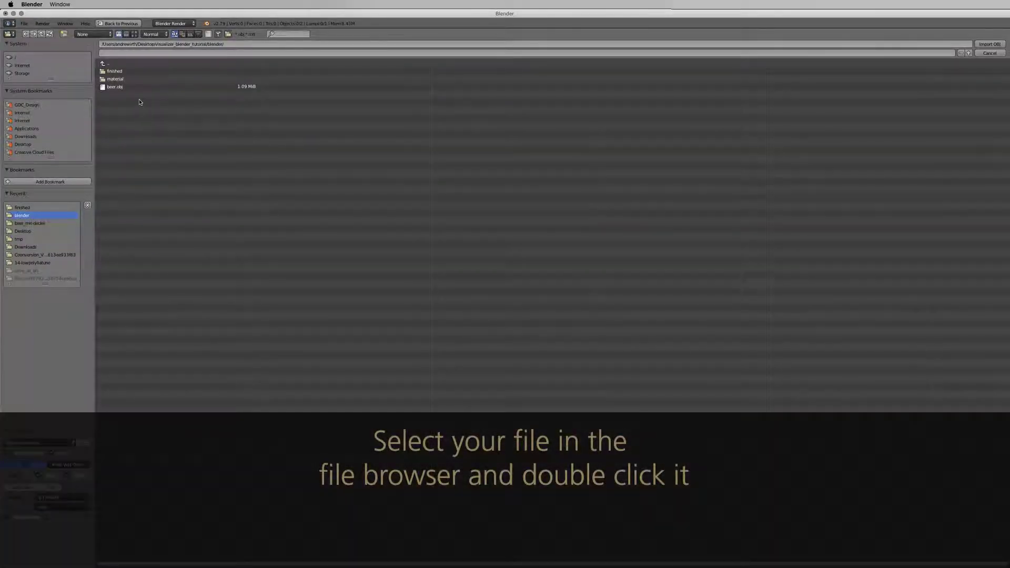
double_click(126, 88)
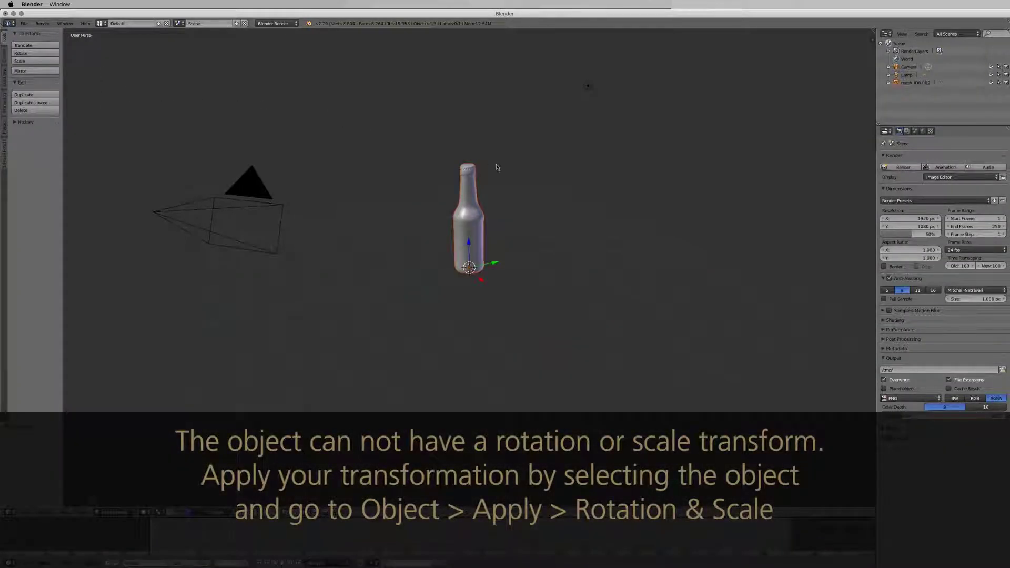
Apply the rotation and scale transforms of the imported bottle.
key(KP_Decimal)
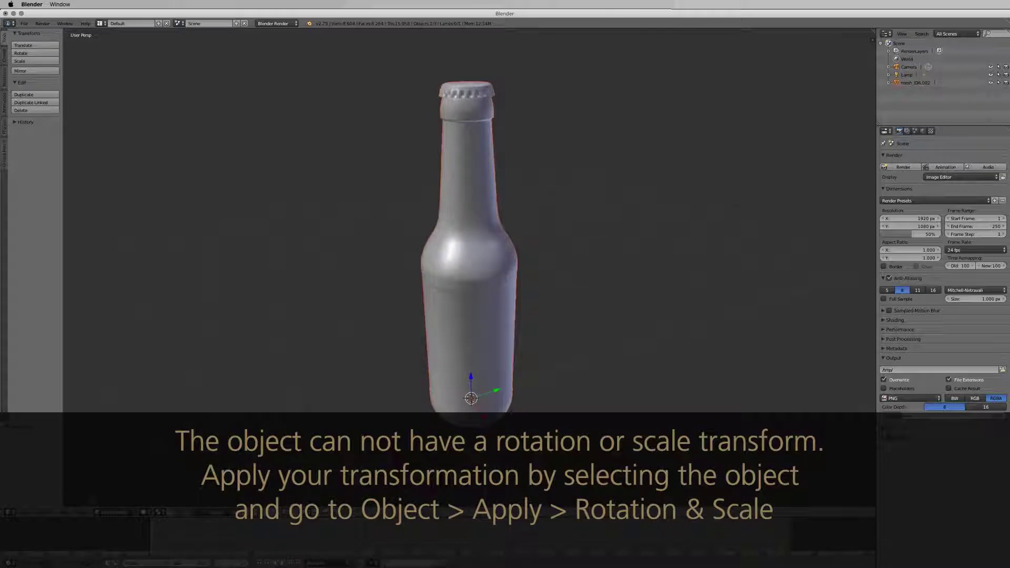
click(81, 512)
mouse_move(114, 451)
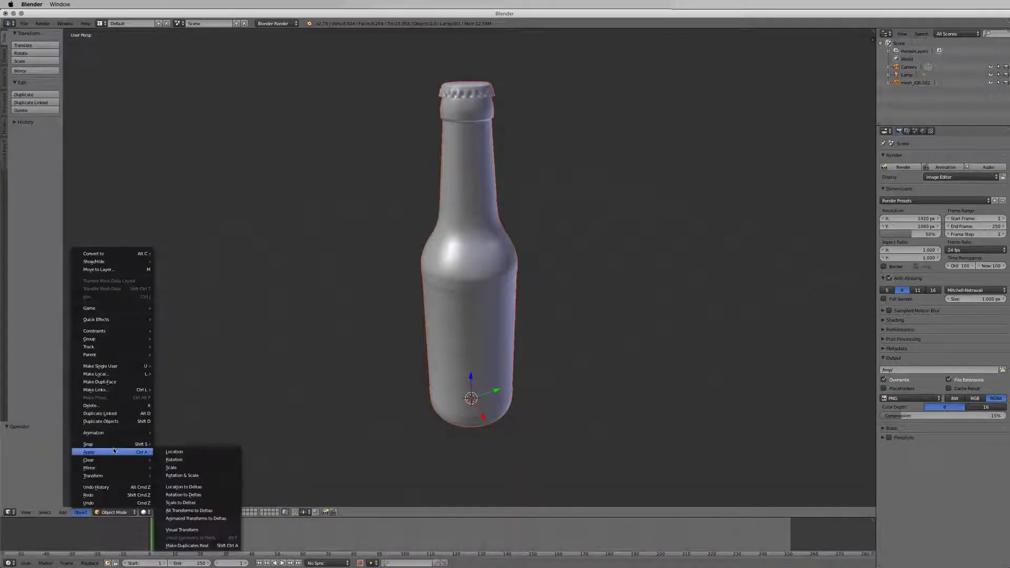
click(199, 476)
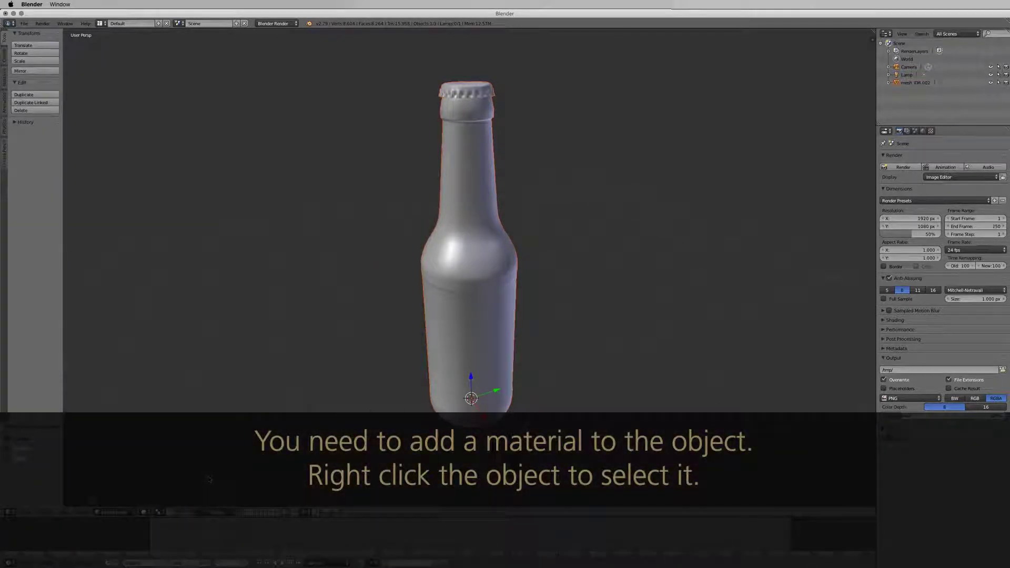
Set the bottle material's diffuse colour to white and its diffuse intensity to 1.
right_click(473, 237)
click(962, 131)
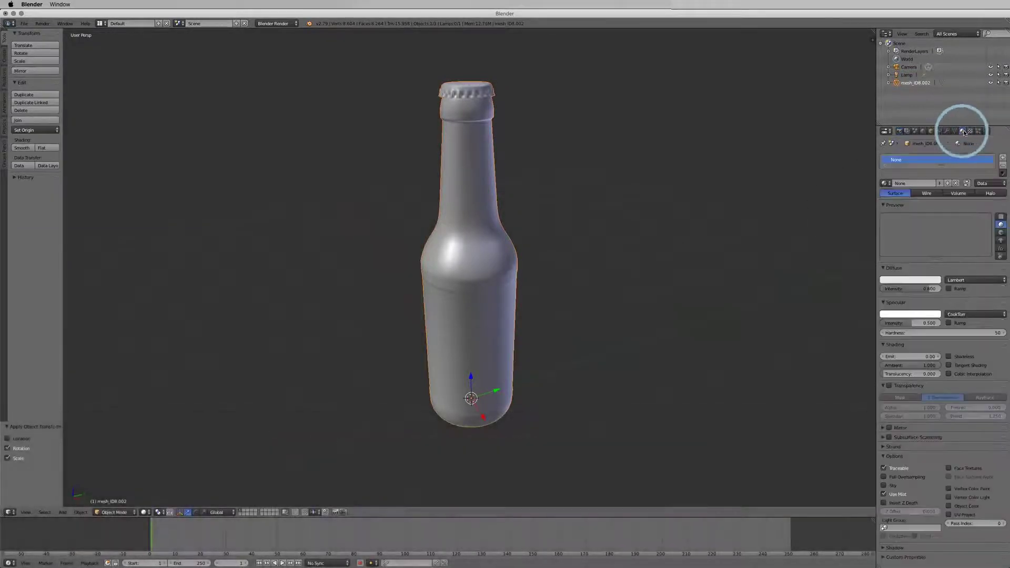
click(920, 280)
click(936, 179)
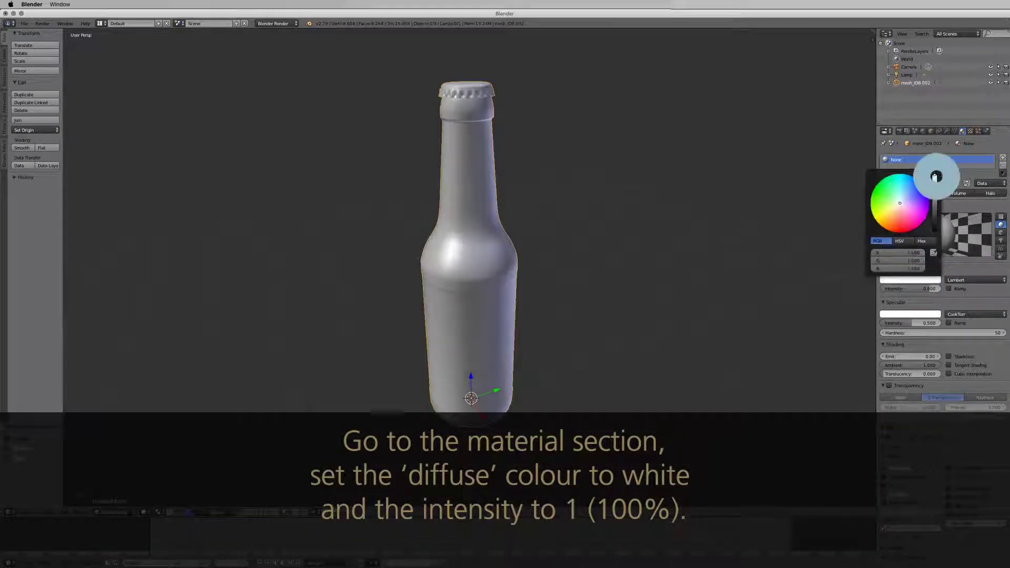
drag(927, 290, 941, 290)
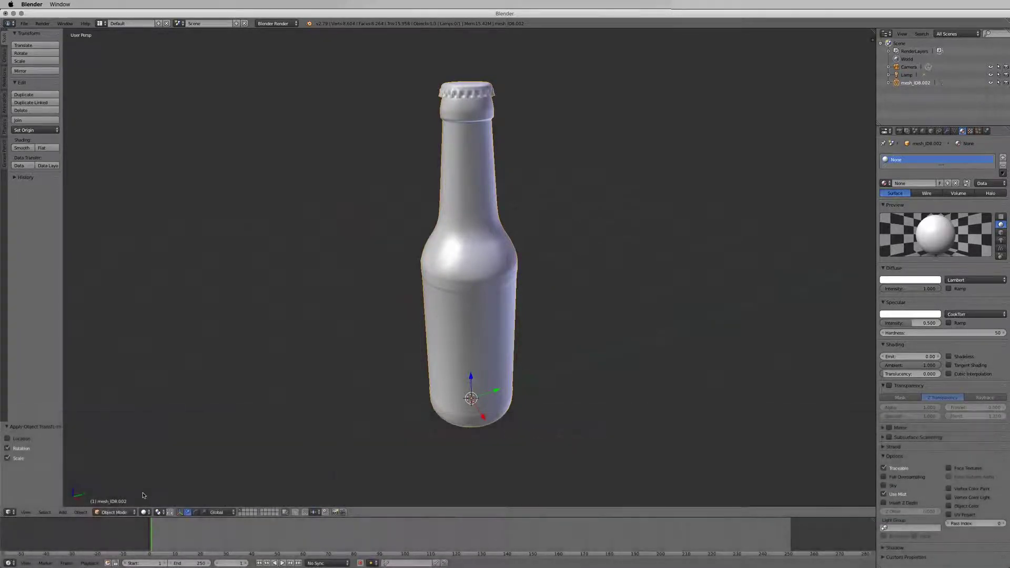
Put the bottle mesh in Edit Mode and switch to edge selection.
click(121, 513)
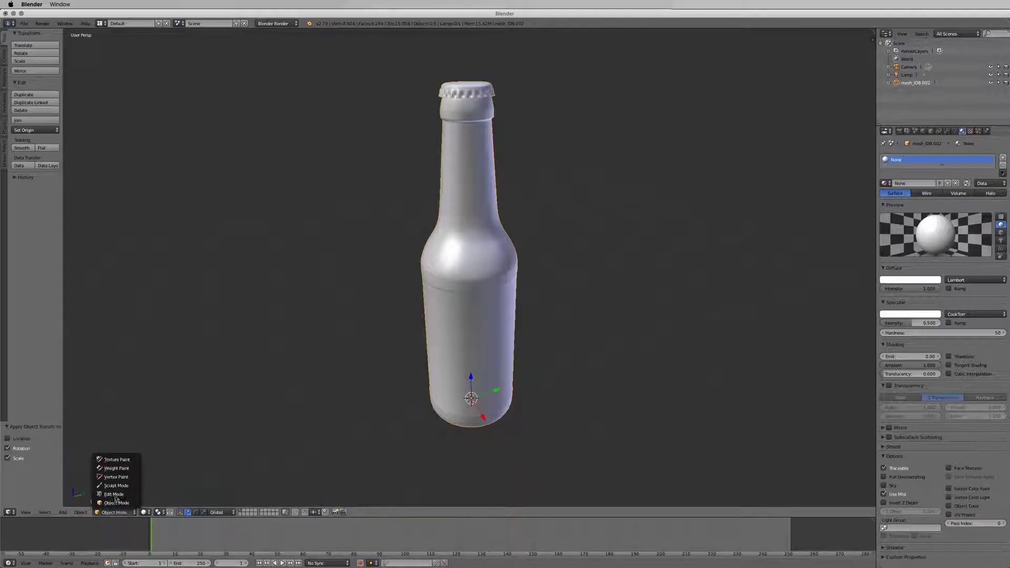
click(115, 495)
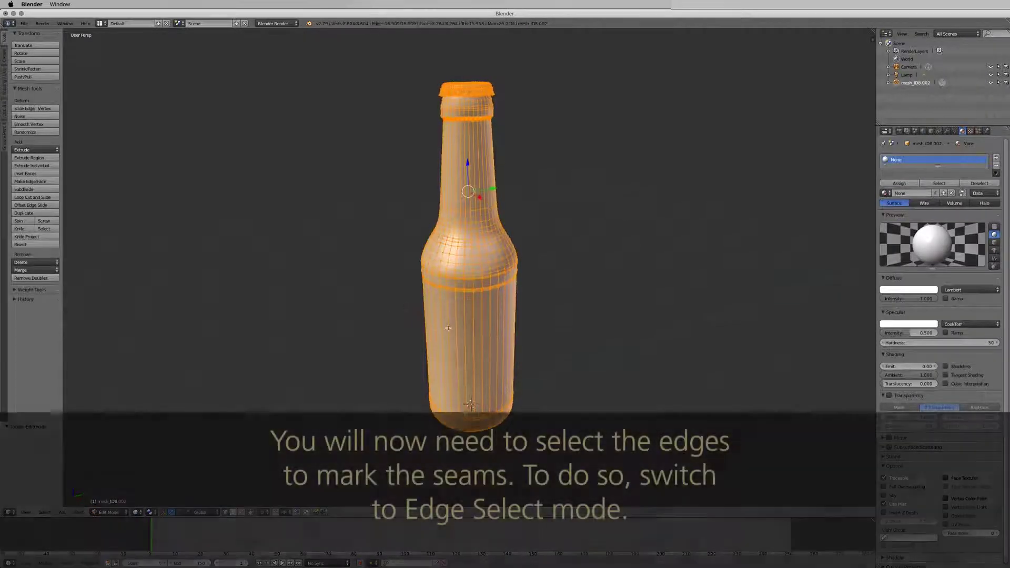
middle_drag(448, 328, 461, 230)
shift+scroll(457, 343, down, 4)
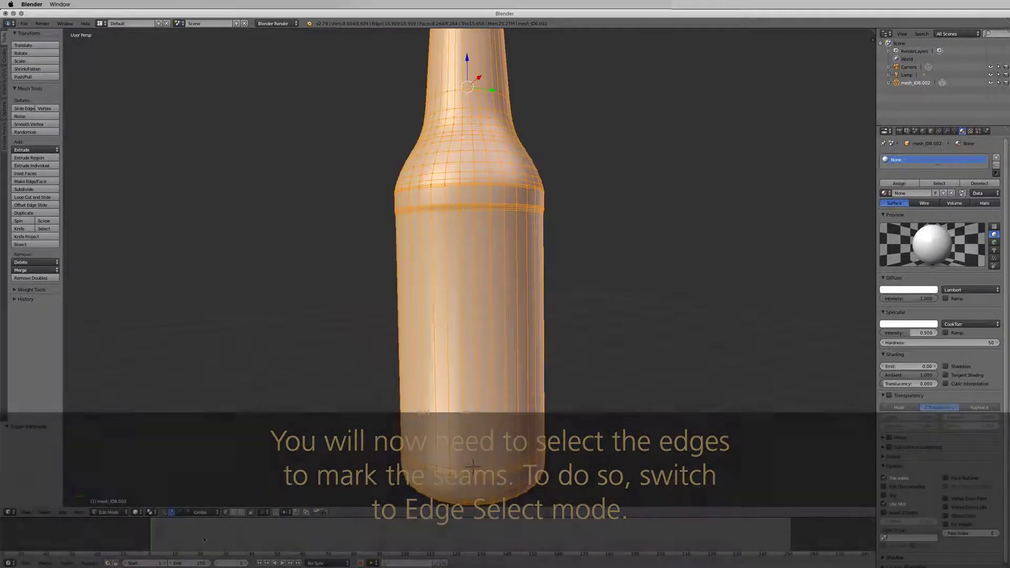
click(233, 513)
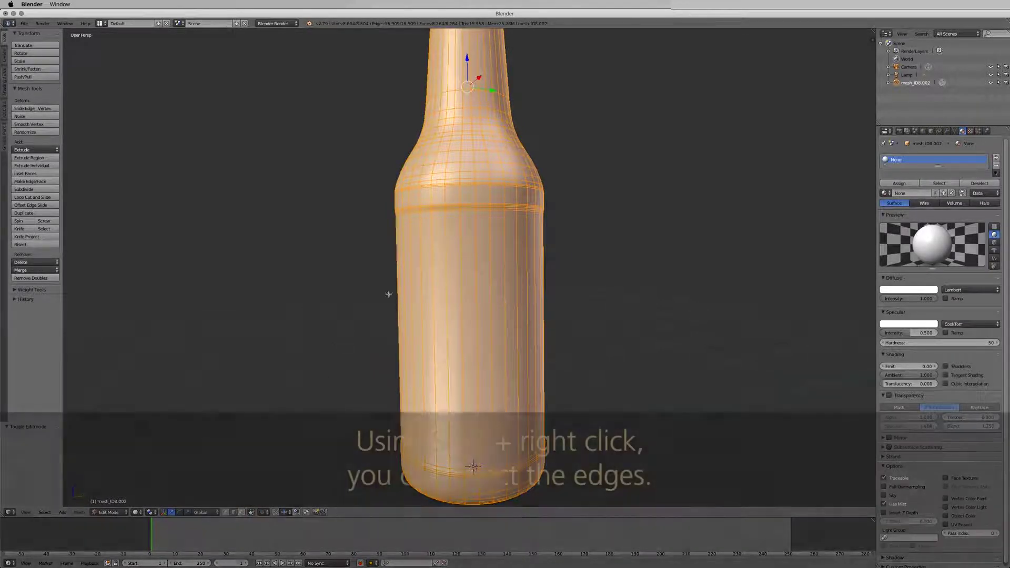
Select several edges on the ring just below the bottle's shoulder and extend them to the full edge loop.
right_click(467, 213)
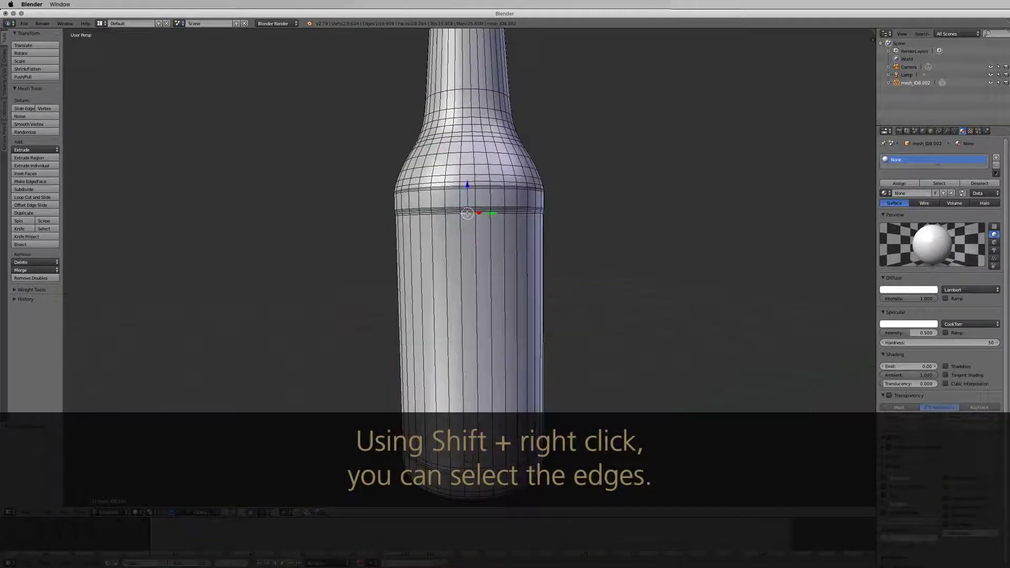
shift+right_click(451, 213)
shift+right_click(421, 214)
shift+right_click(413, 215)
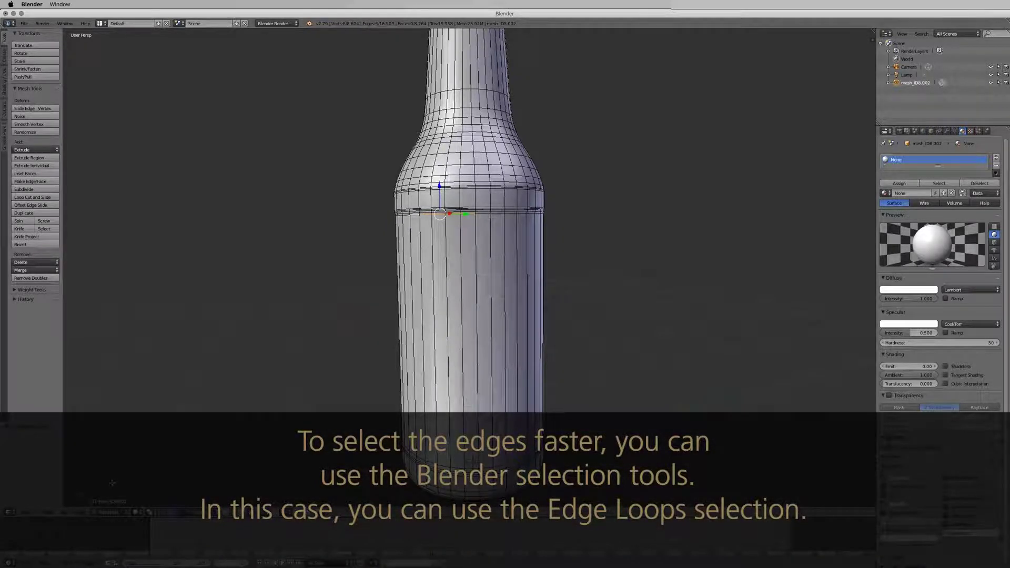
click(52, 512)
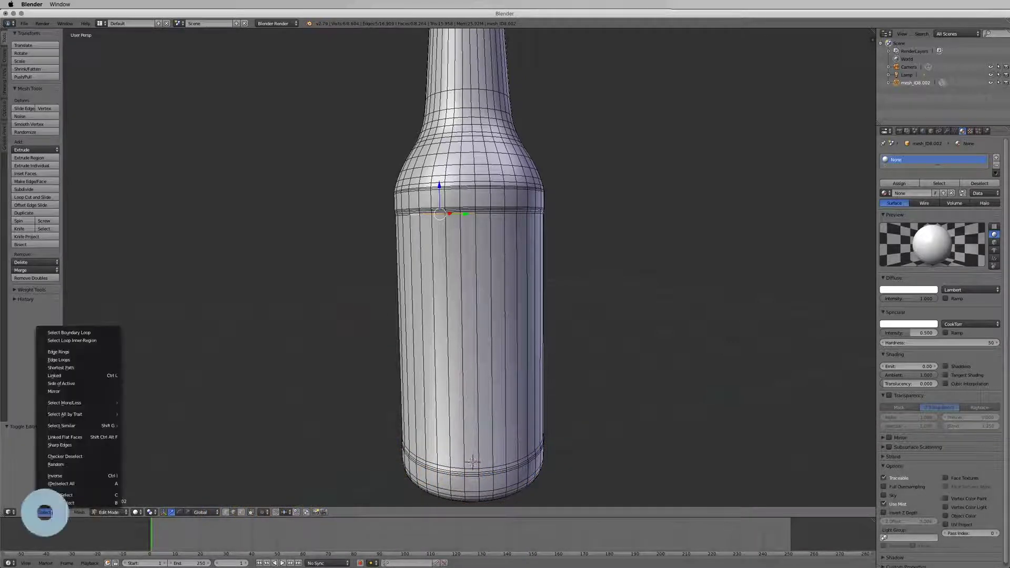
click(80, 360)
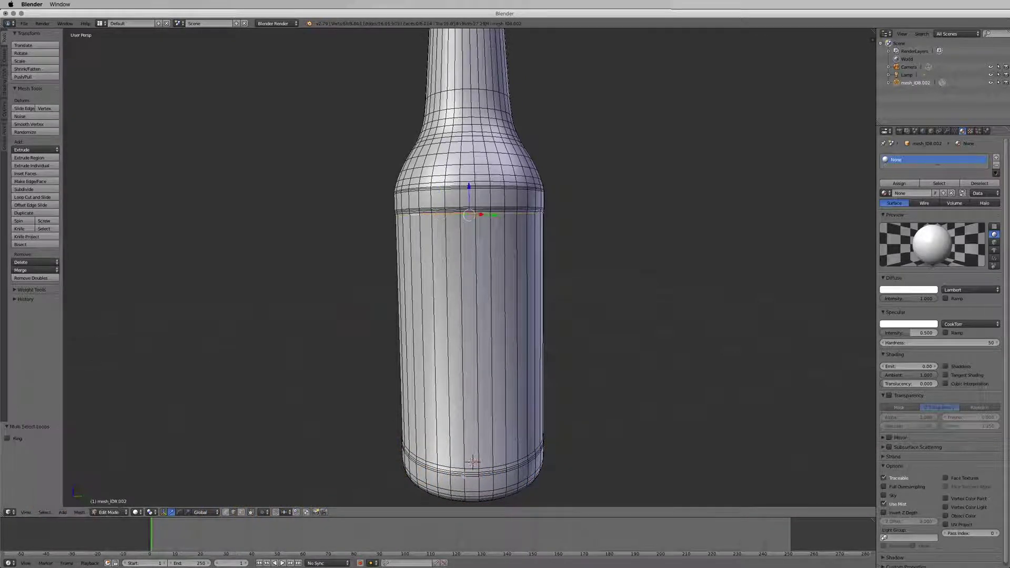
Add the edge loop near the bottle's base, at the lower end of the straight body, to the selection.
shift+right_click(470, 470)
click(50, 512)
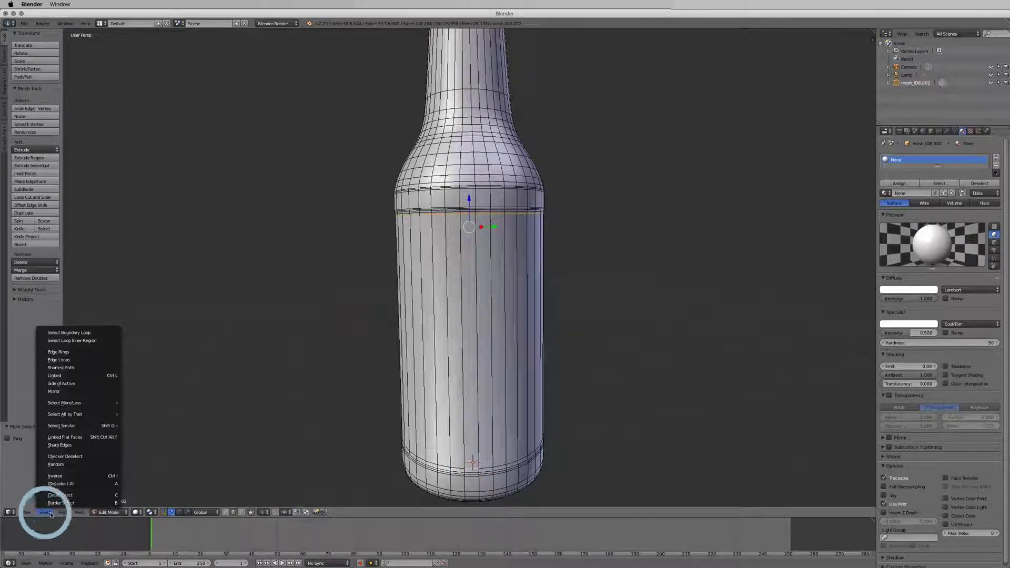
click(74, 360)
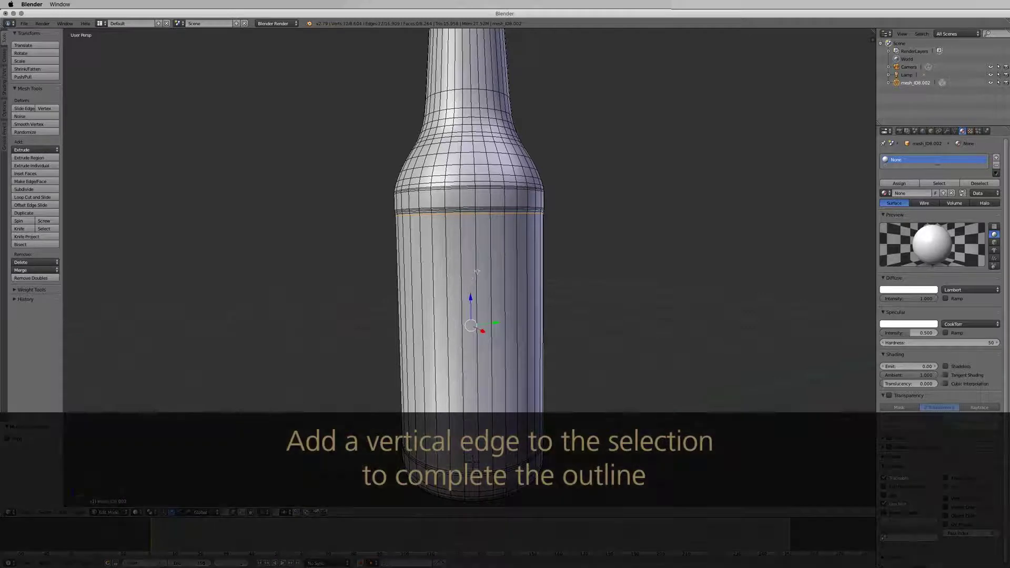
Add one vertical edge connecting the two body loops and mark the complete outline as a seam.
shift+right_click(477, 272)
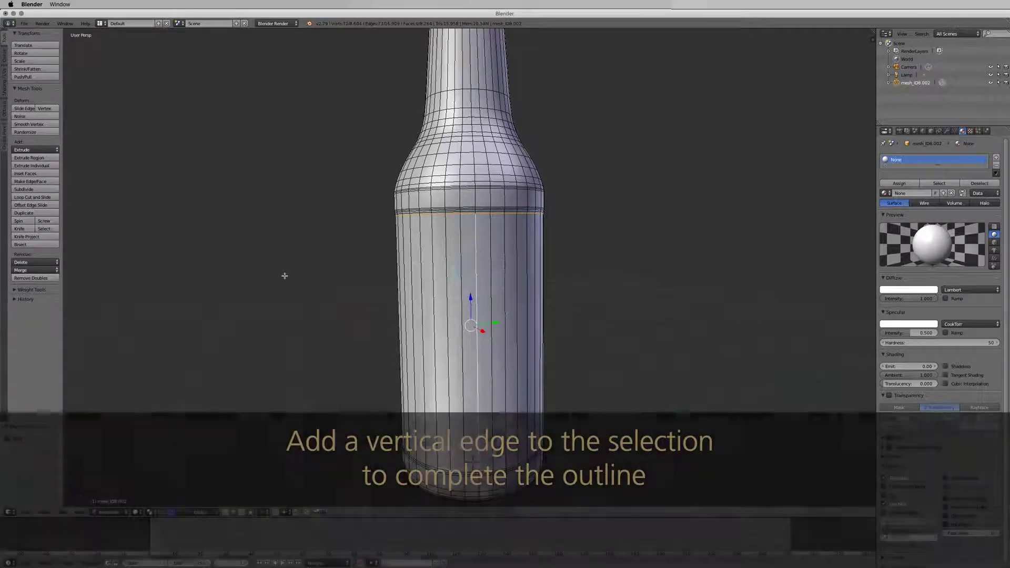
click(80, 512)
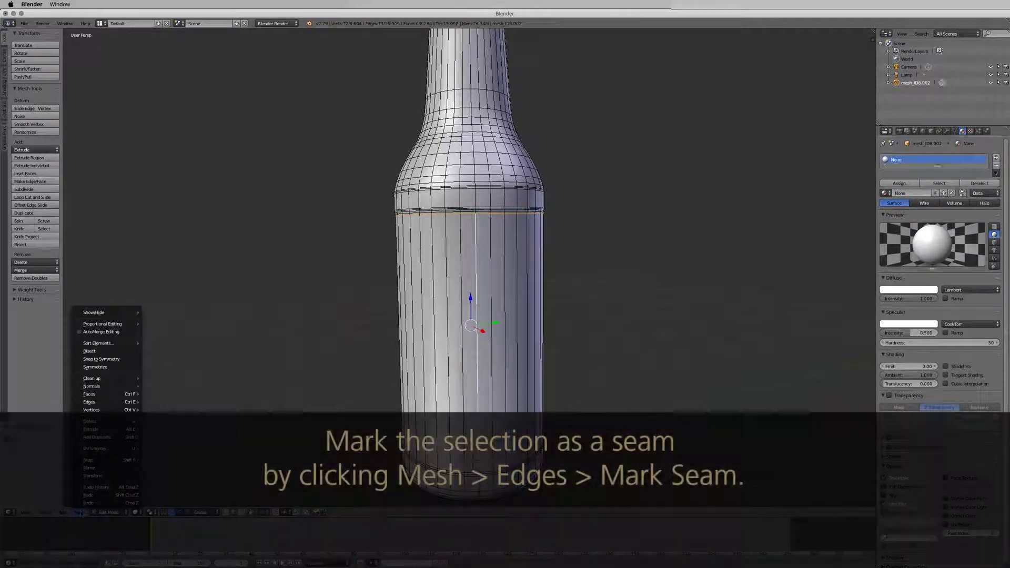
mouse_move(119, 404)
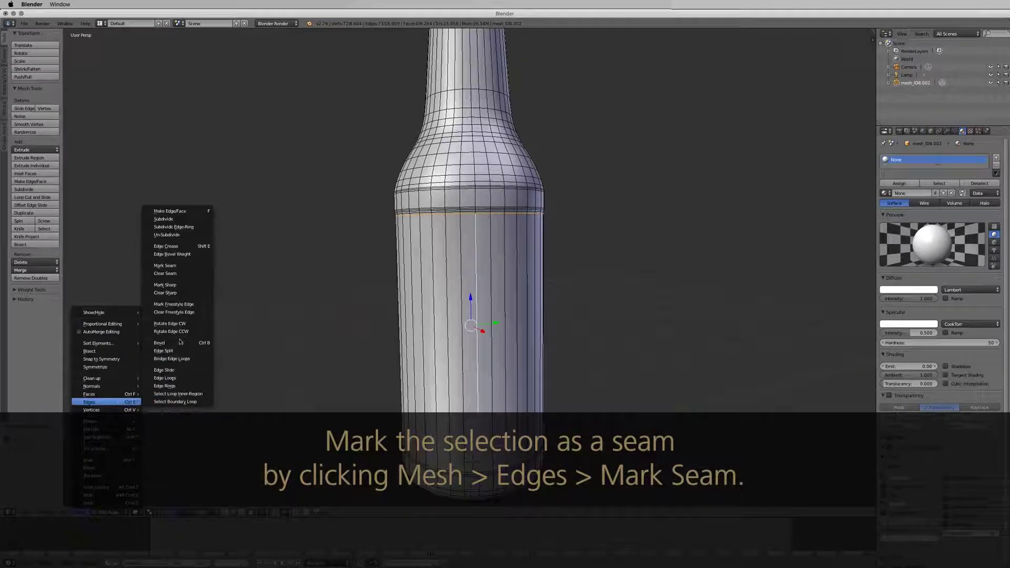
click(185, 270)
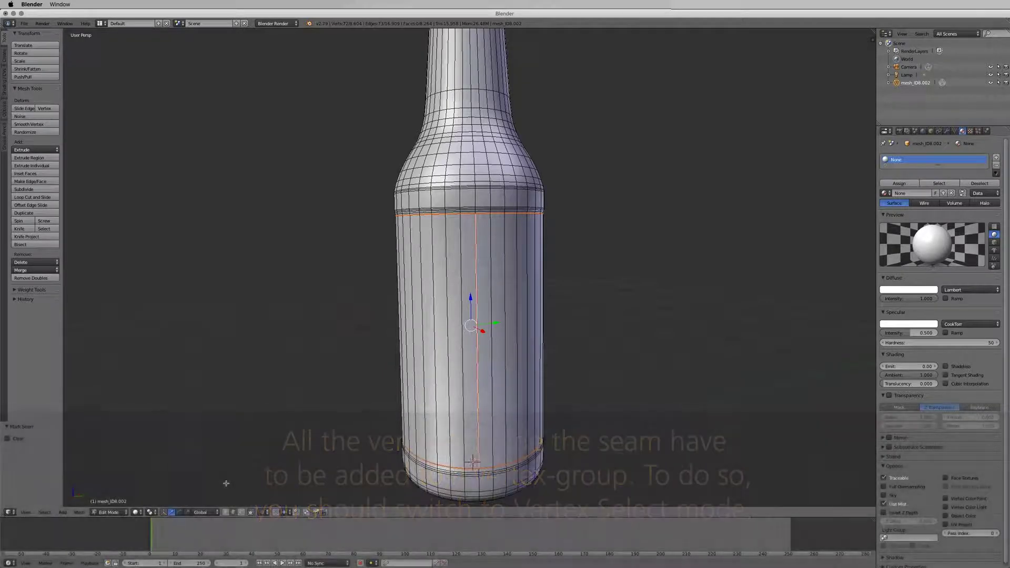
Switch to vertex selection and assign the bottle body's selected vertices to a new vertex group named UV-Body.
click(226, 512)
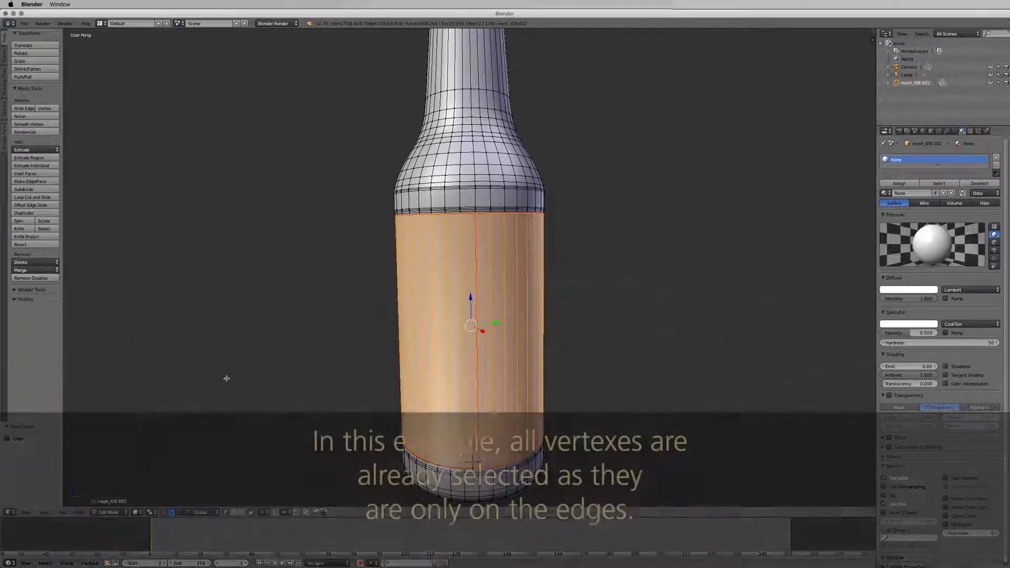
click(955, 132)
click(1002, 223)
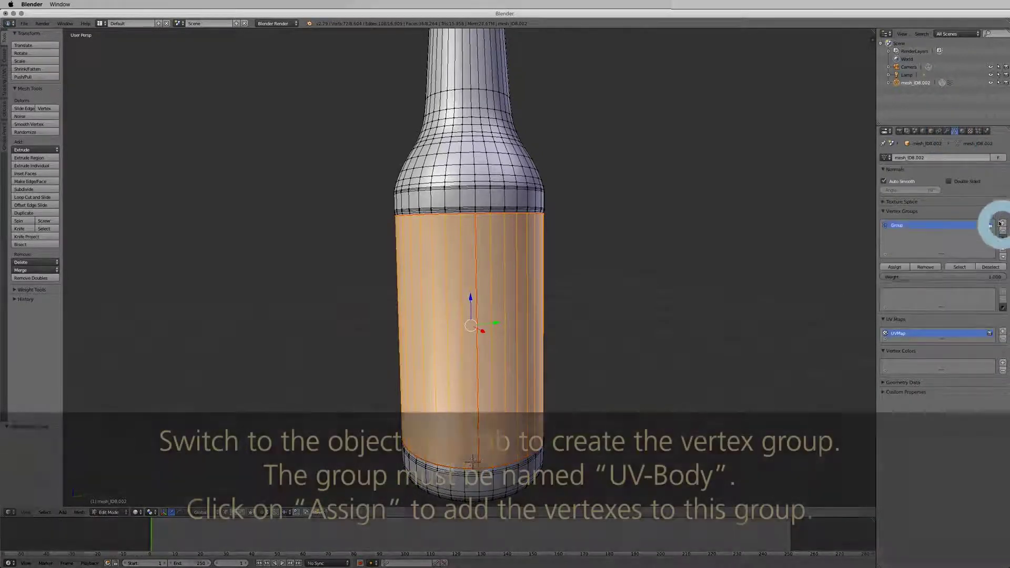
text(UV-Body)
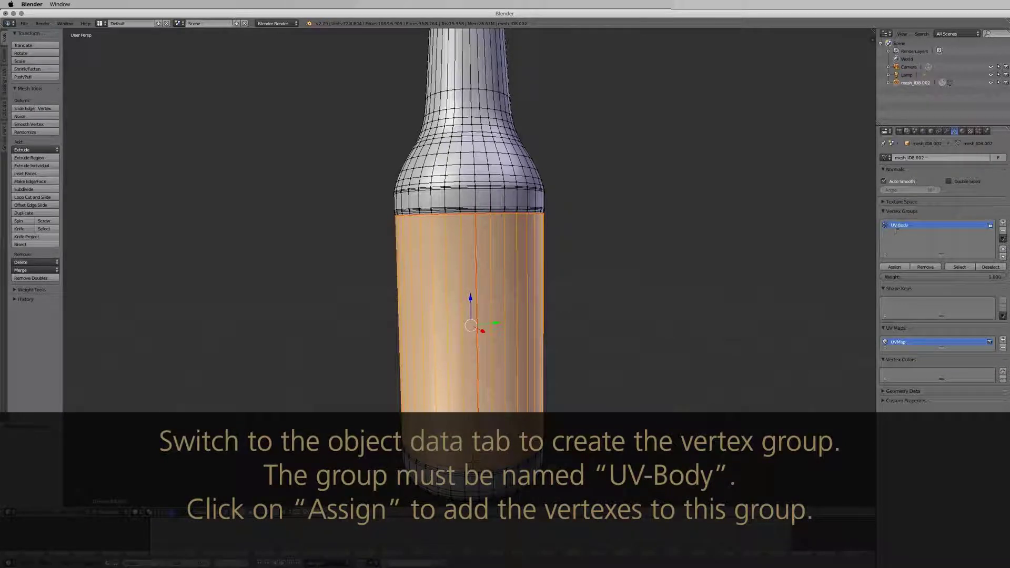
click(896, 267)
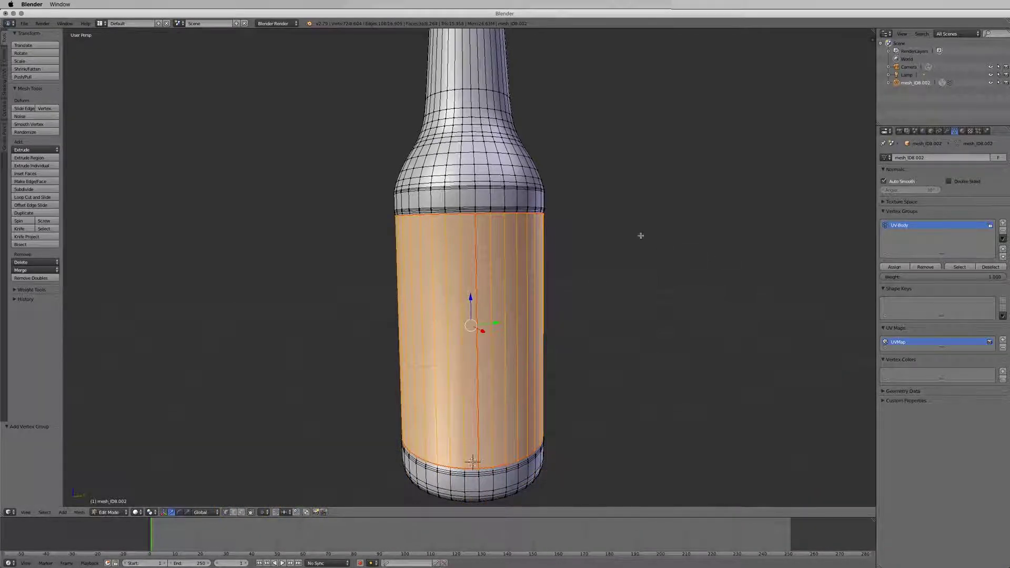
Select an edge on the ring at the base of the bottle's neck and extend it to the full edge loop.
shift+scroll(594, 166, up, 6)
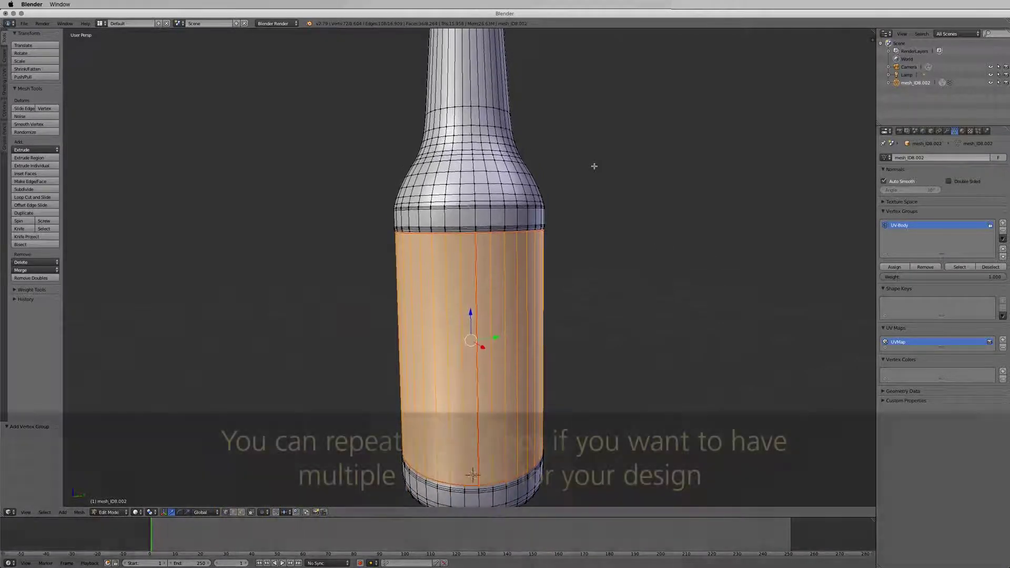
shift+scroll(594, 167, up, 4)
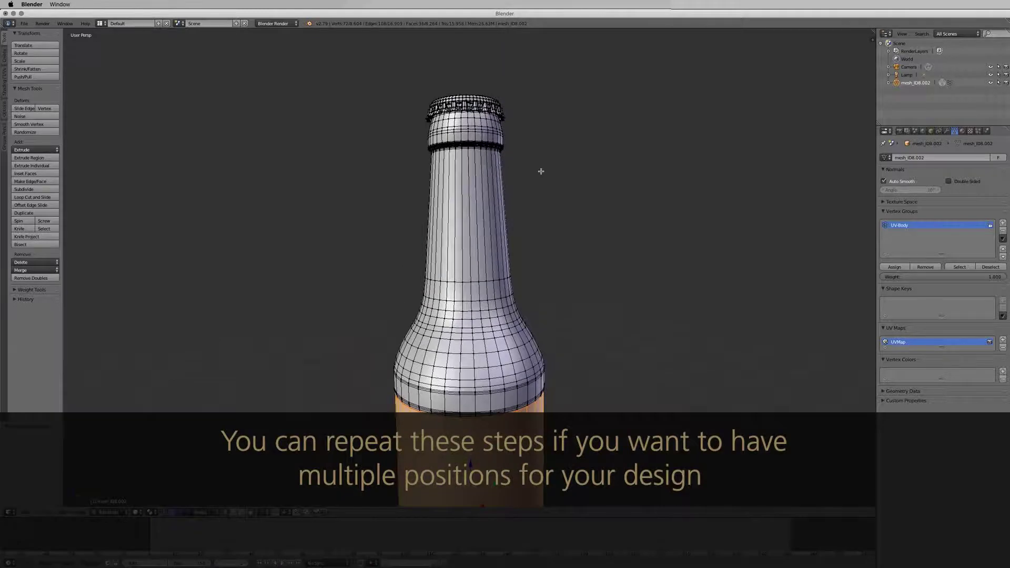
scroll(541, 171, up, 5)
shift+scroll(571, 173, up, 2)
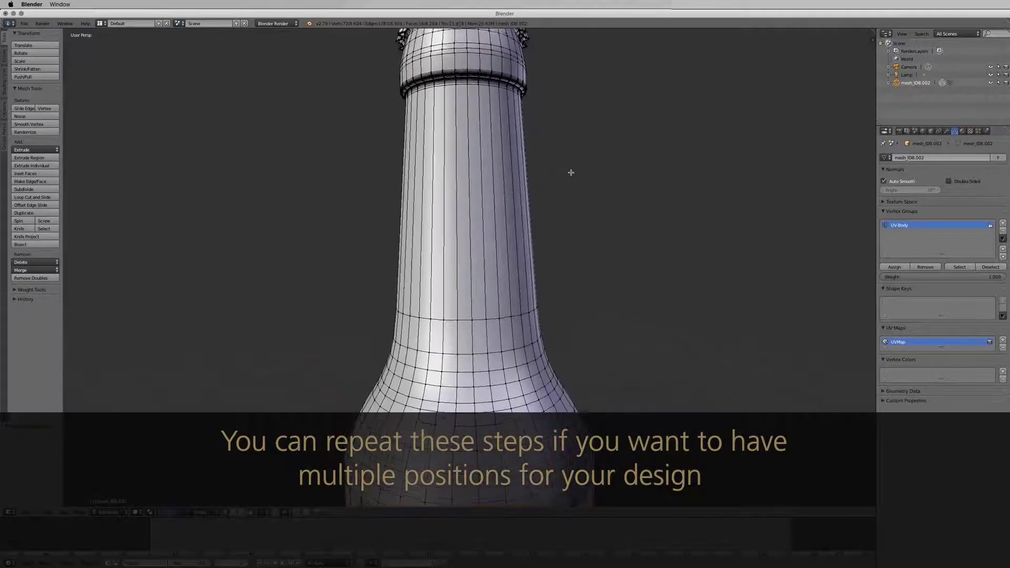
shift+scroll(571, 173, up, 2)
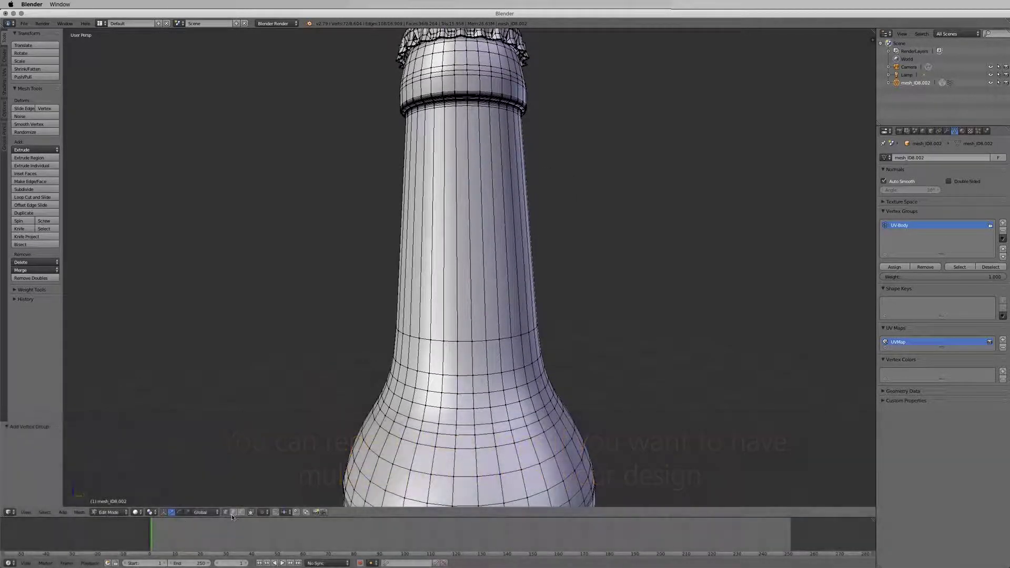
right_click(482, 339)
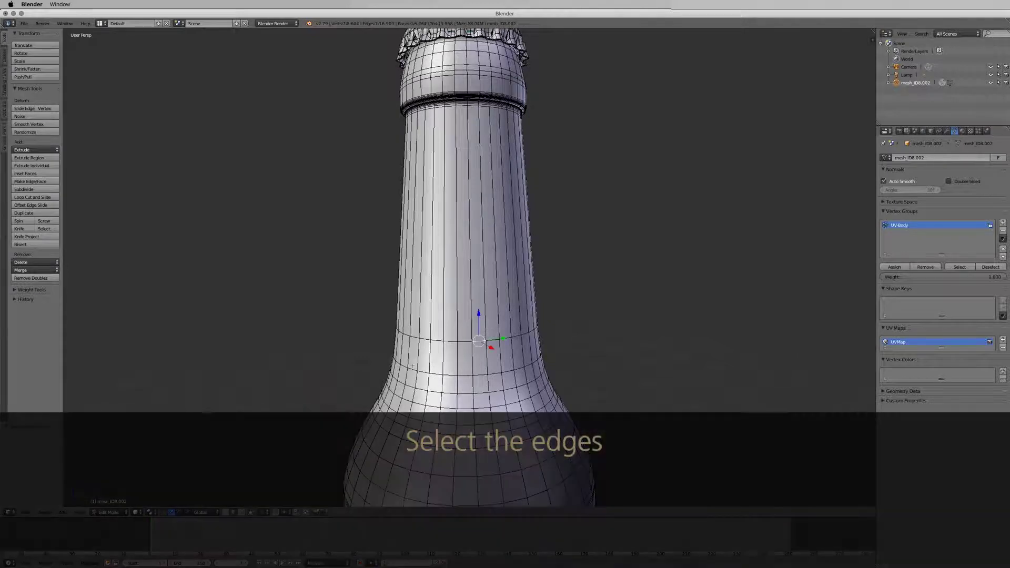
click(45, 512)
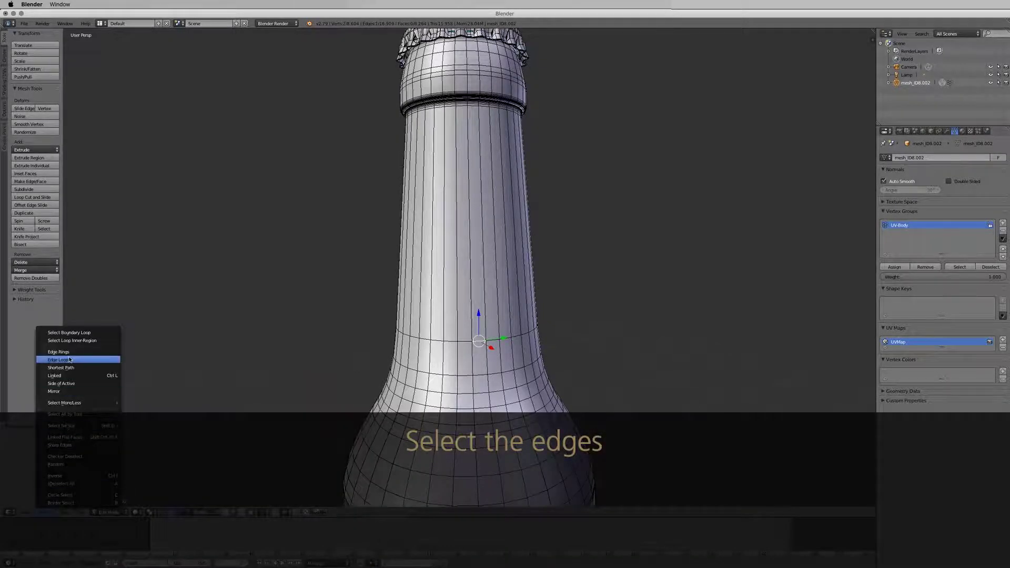
click(70, 360)
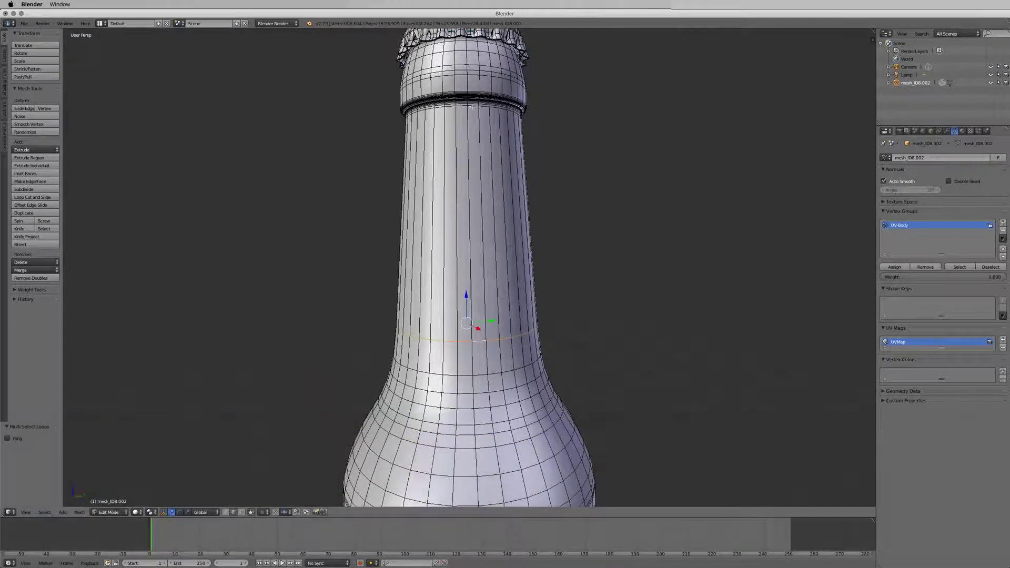
Add the edge loop just below the neck's collar and one vertical edge connecting both neck loops to the selection.
click(44, 512)
click(75, 361)
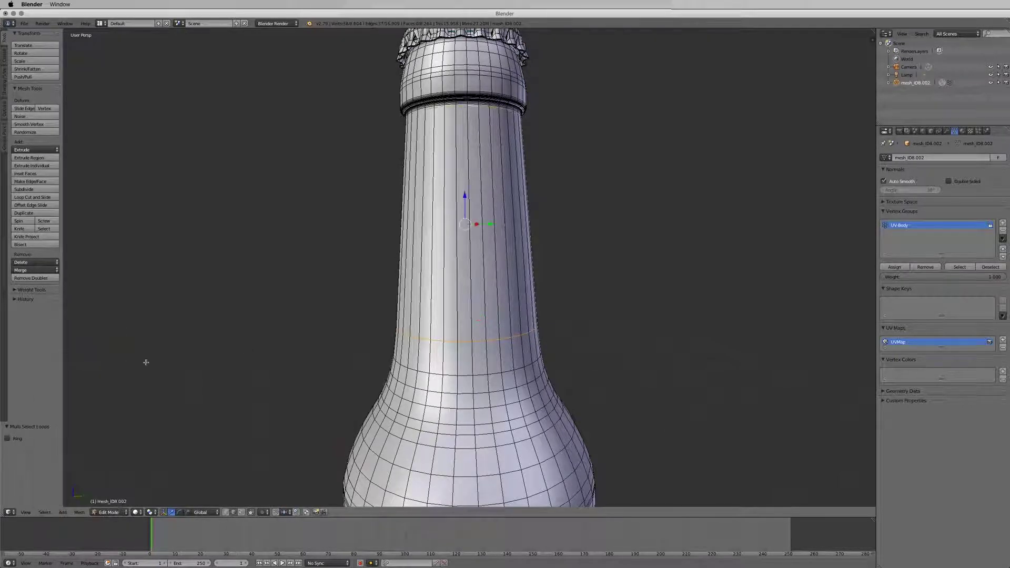
alt+shift+click(468, 181)
Mark the selected neck outline as a seam and assign the neck's inner vertices to the UV-Body vertex group.
click(79, 512)
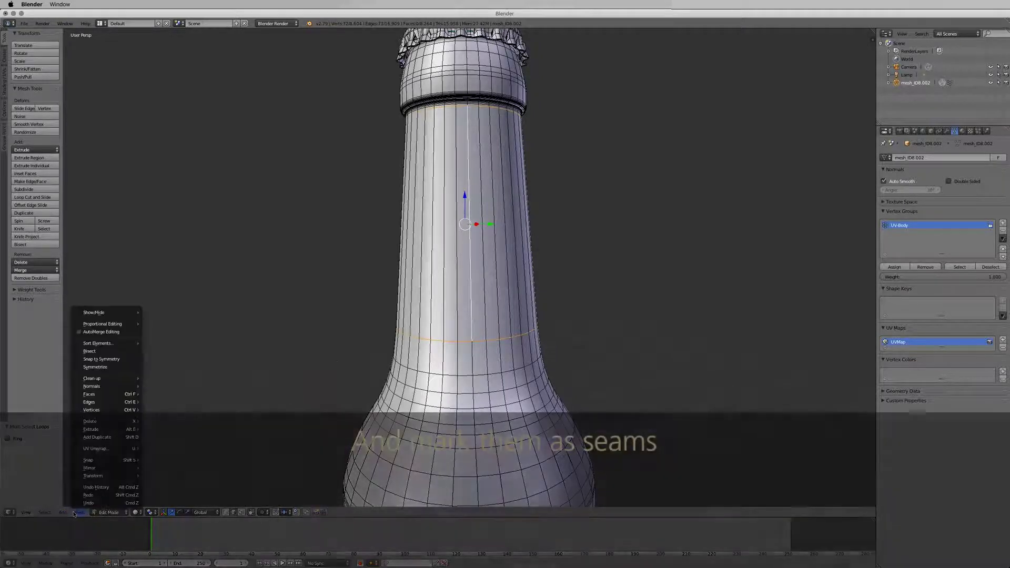
mouse_move(118, 403)
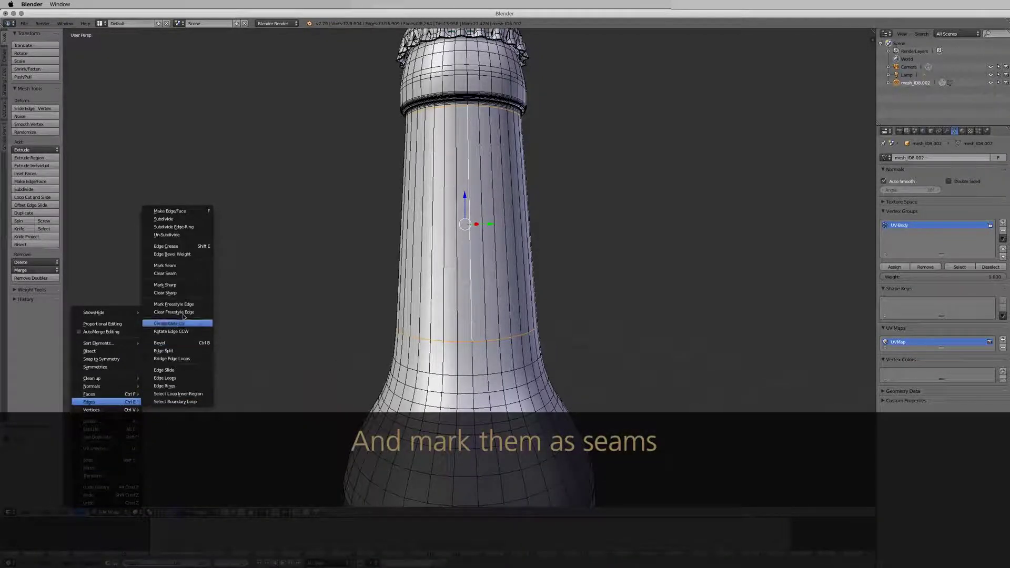
click(183, 269)
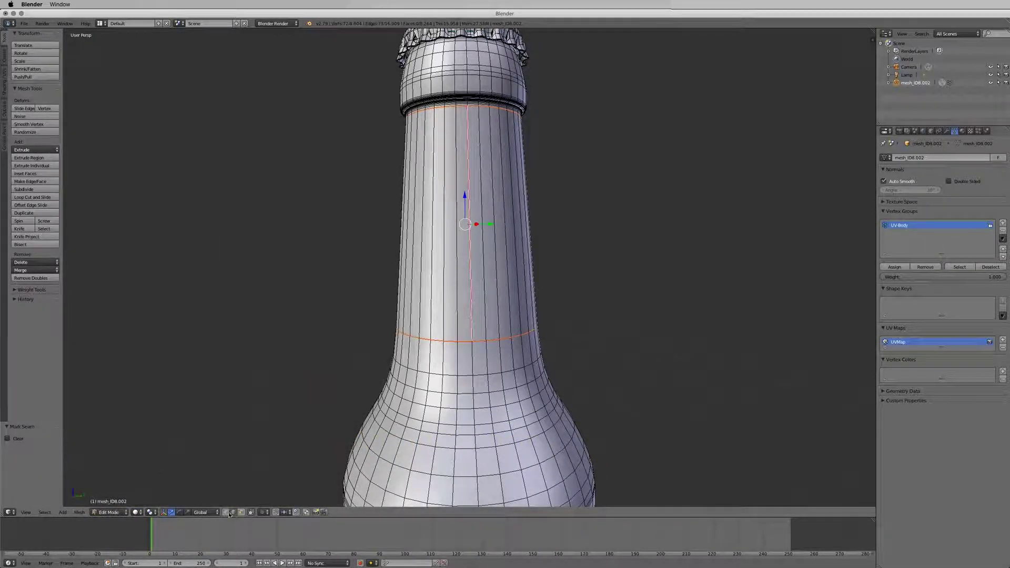
key(ctrl+l)
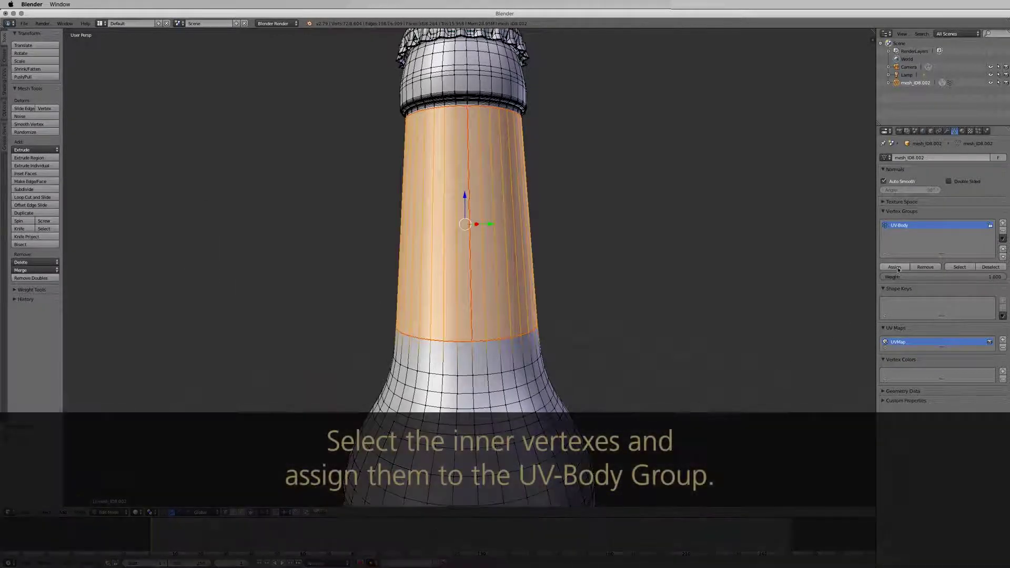
Select the full edge loop along the bottle cap's serrated lower rim and mark it as a seam.
scroll(572, 147, up, 4)
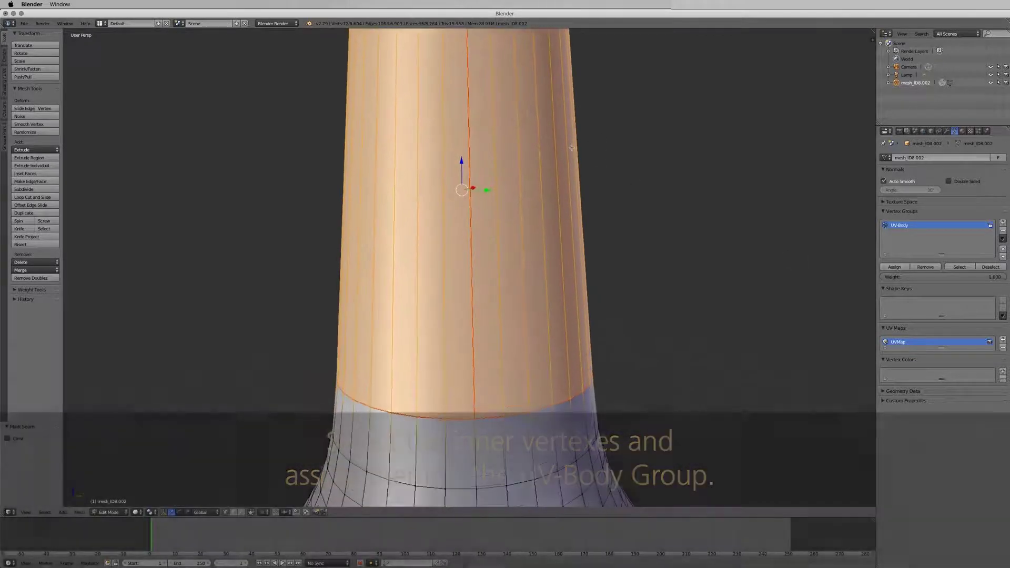
shift+scroll(572, 148, up, 8)
shift+scroll(571, 148, up, 8)
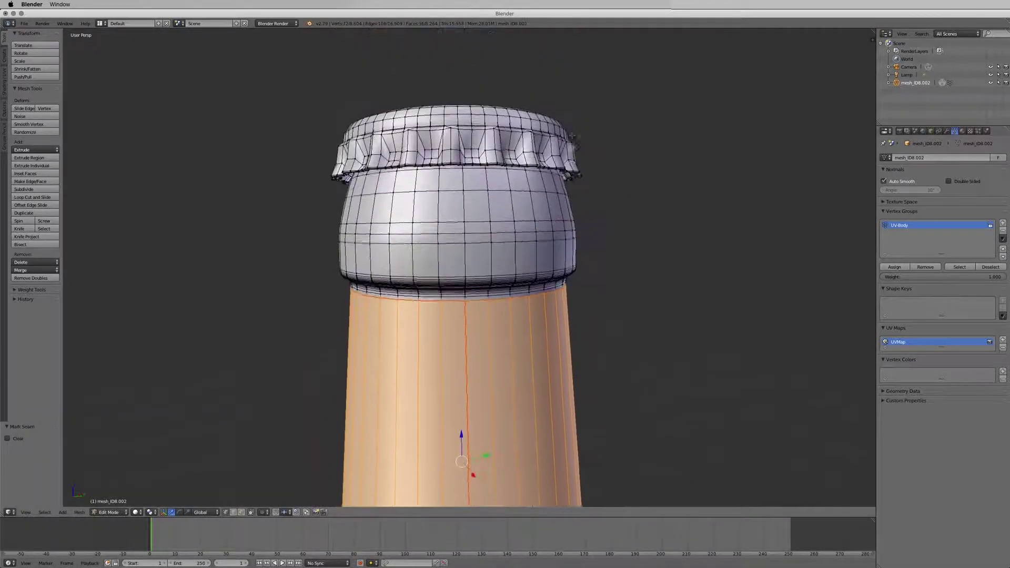
scroll(555, 182, up, 10)
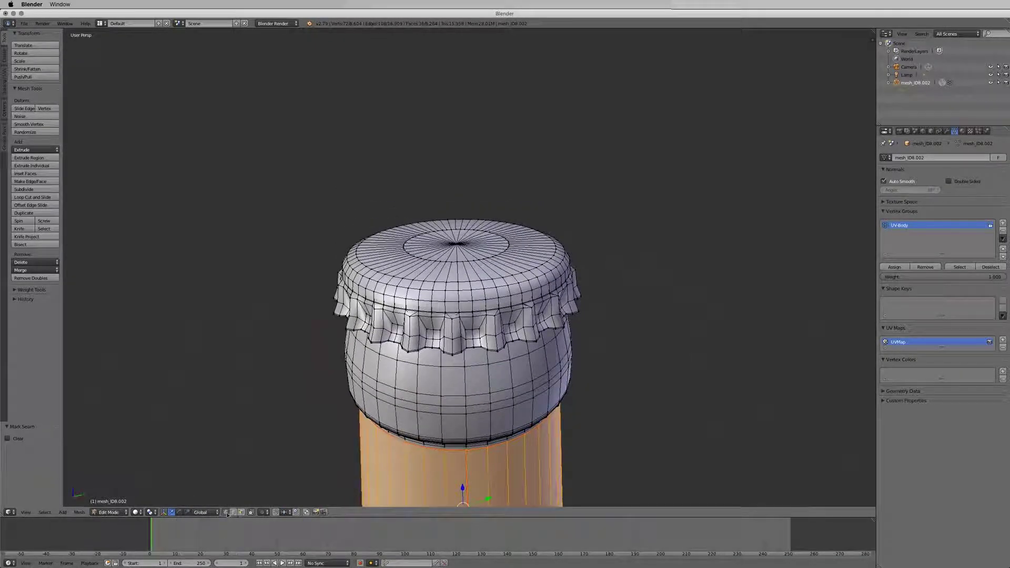
alt+right_click(457, 350)
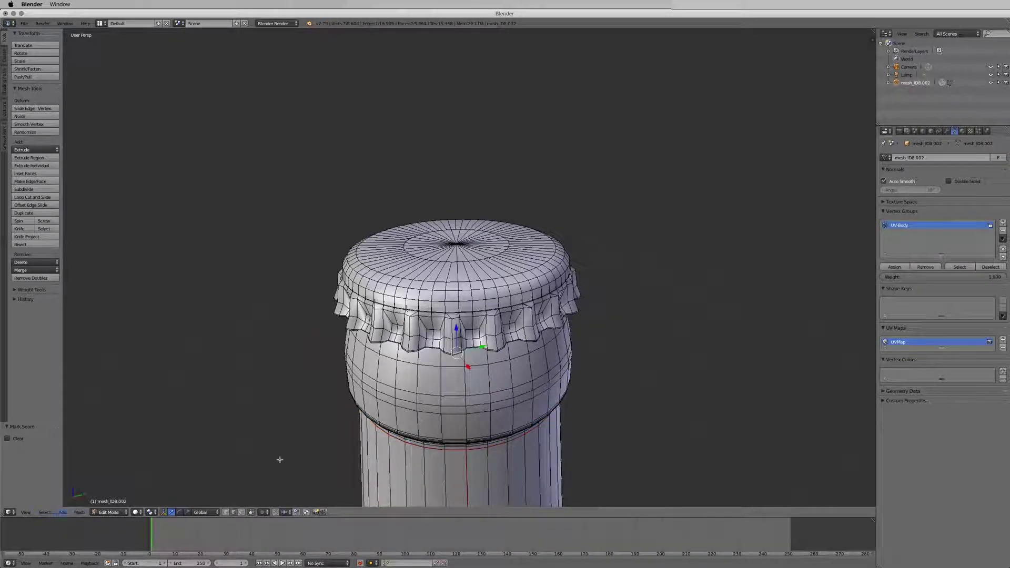
click(49, 513)
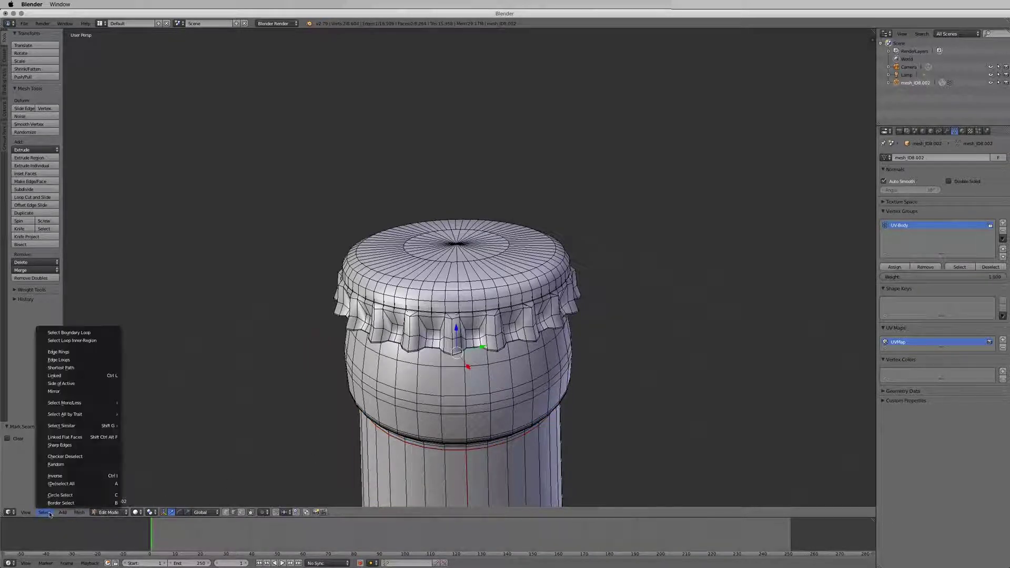
click(84, 359)
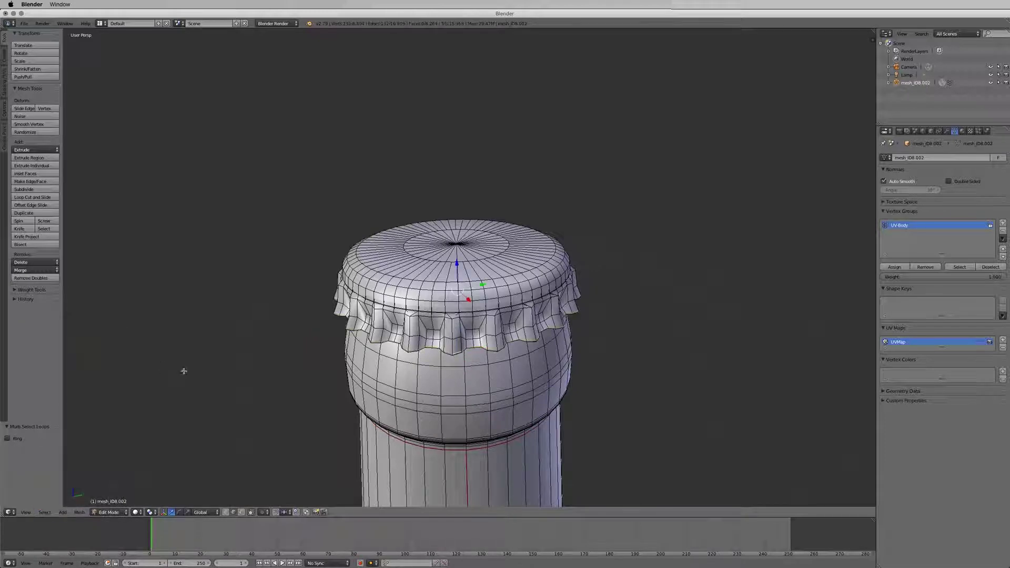
click(80, 513)
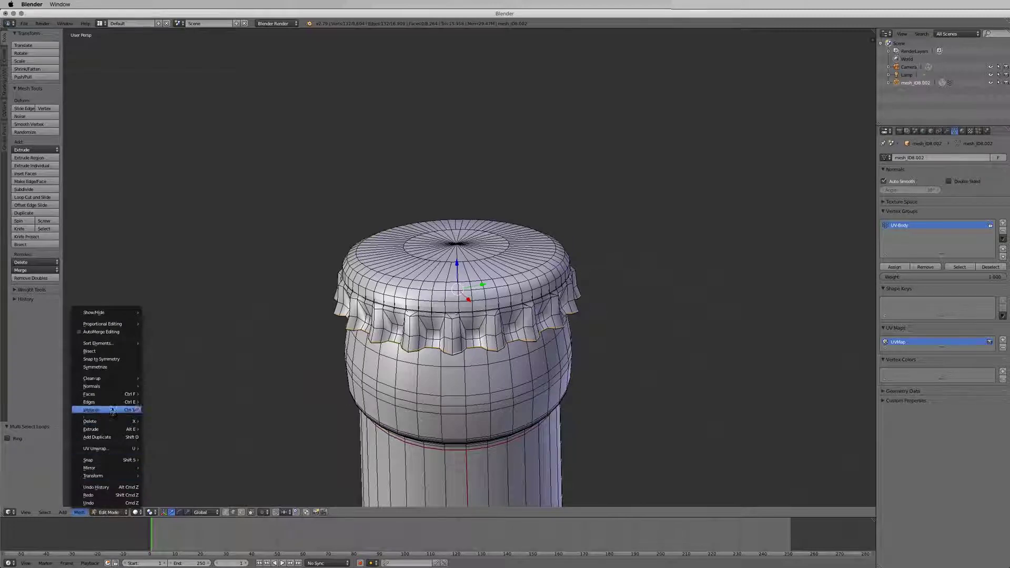
mouse_move(113, 402)
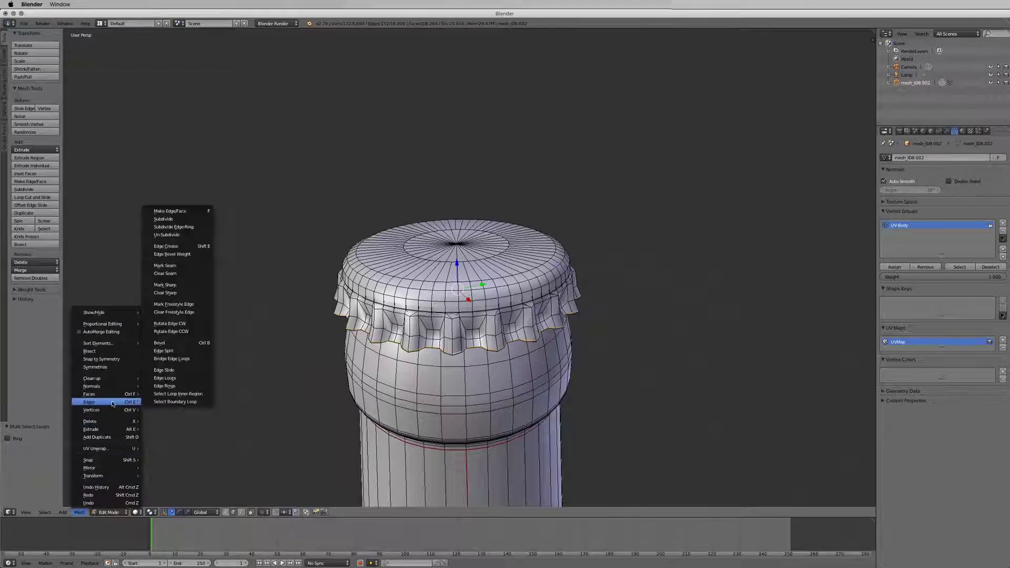
click(181, 267)
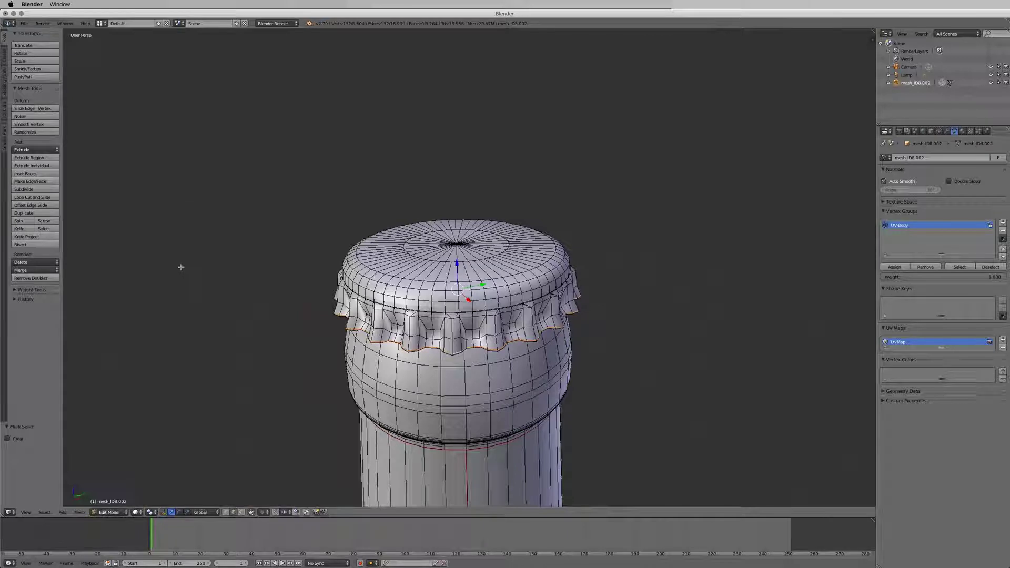
Switch to vertex selection, select the cap's inner region within the rim loop and assign it to the UV-Body vertex group.
click(228, 514)
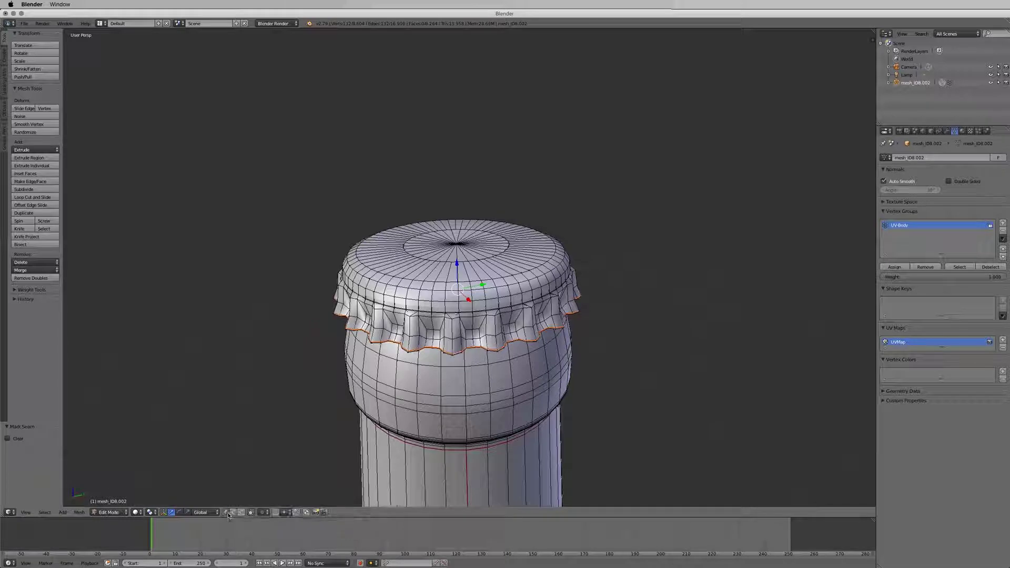
click(47, 514)
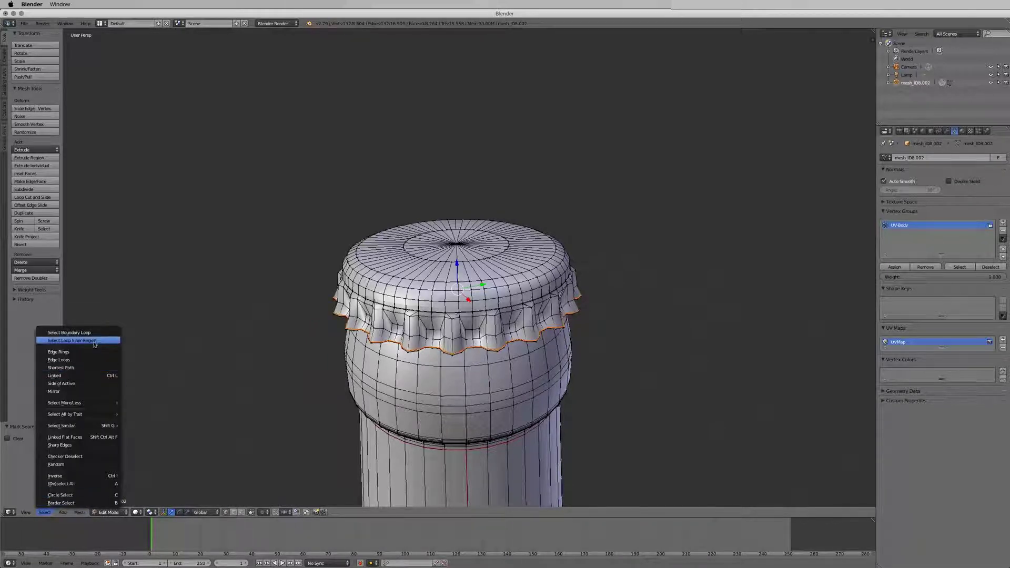
click(94, 342)
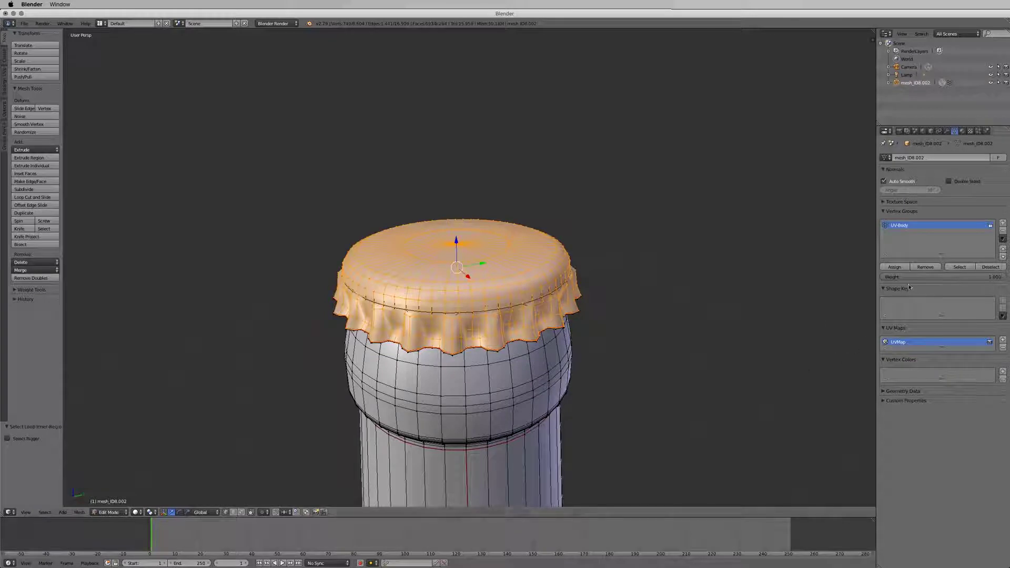
click(897, 270)
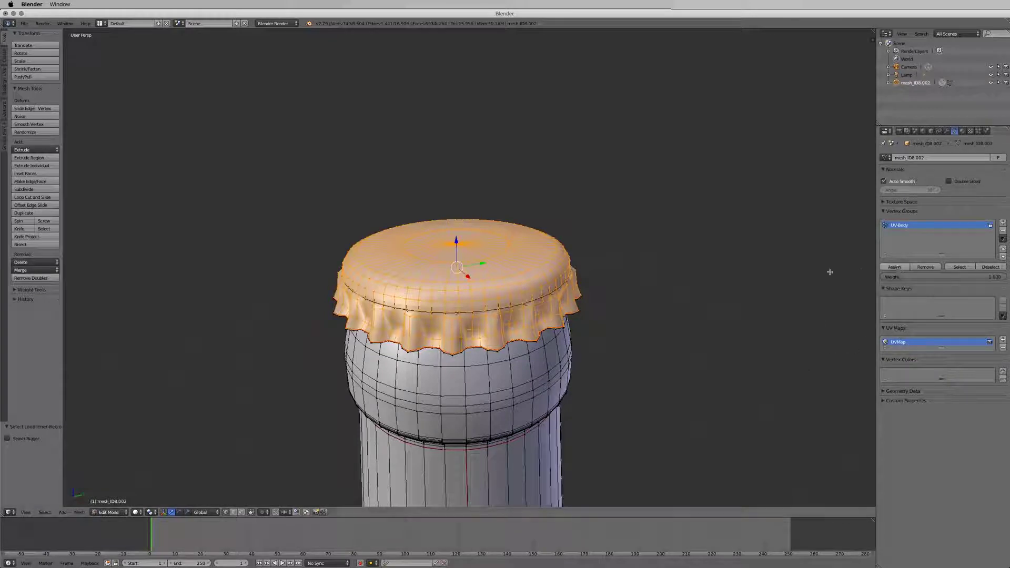
Return to Object Mode and save the bottle model as a .blend file in the finished folder.
scroll(601, 404, down, 10)
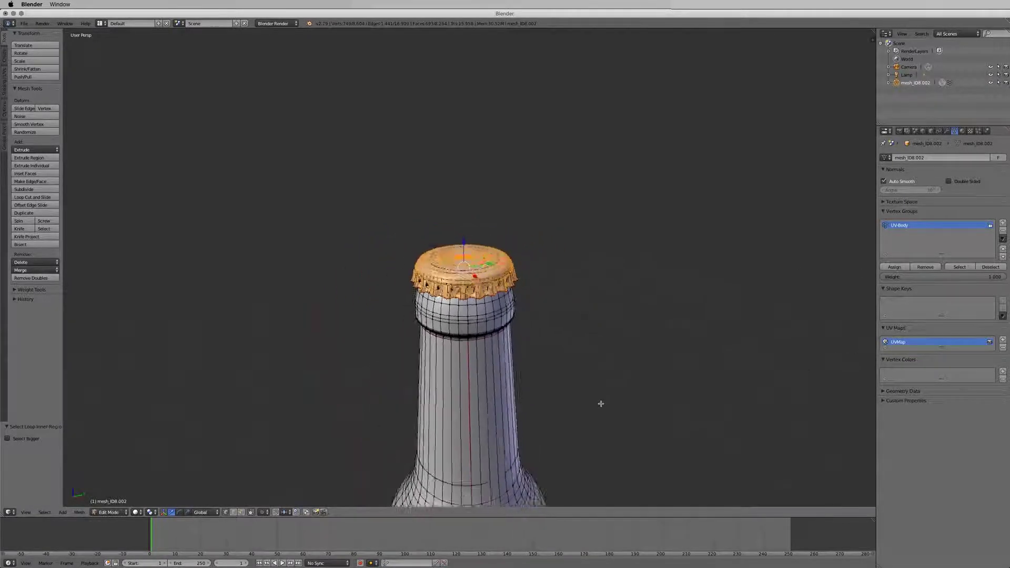
scroll(548, 417, up, 1)
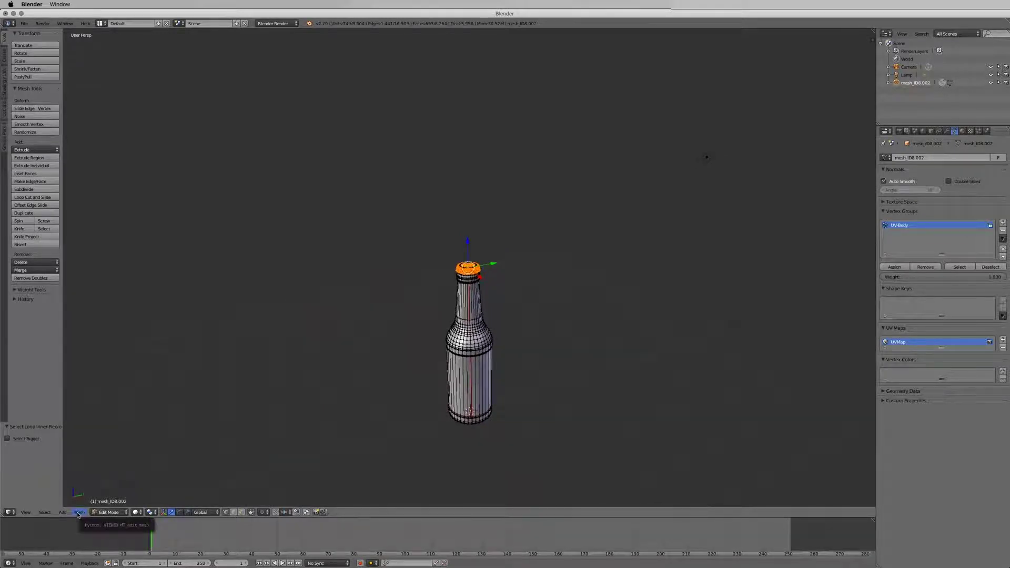
click(109, 512)
click(119, 505)
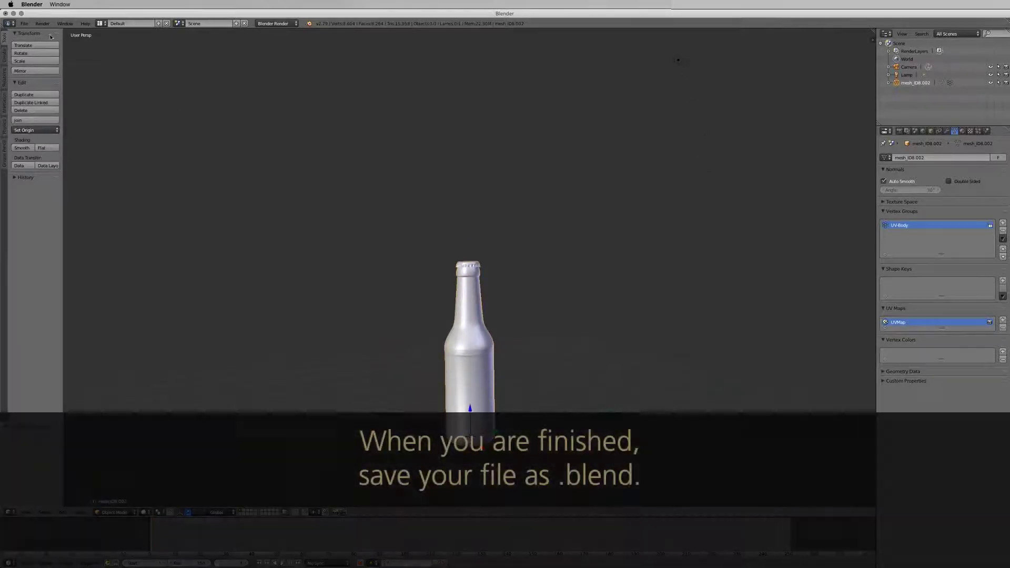
click(24, 23)
click(46, 92)
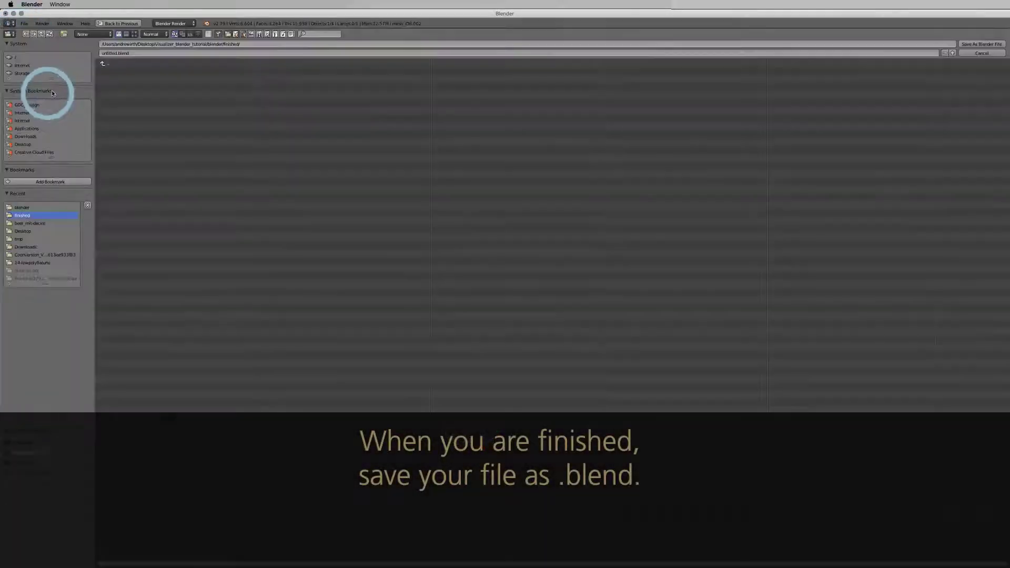
click(115, 53)
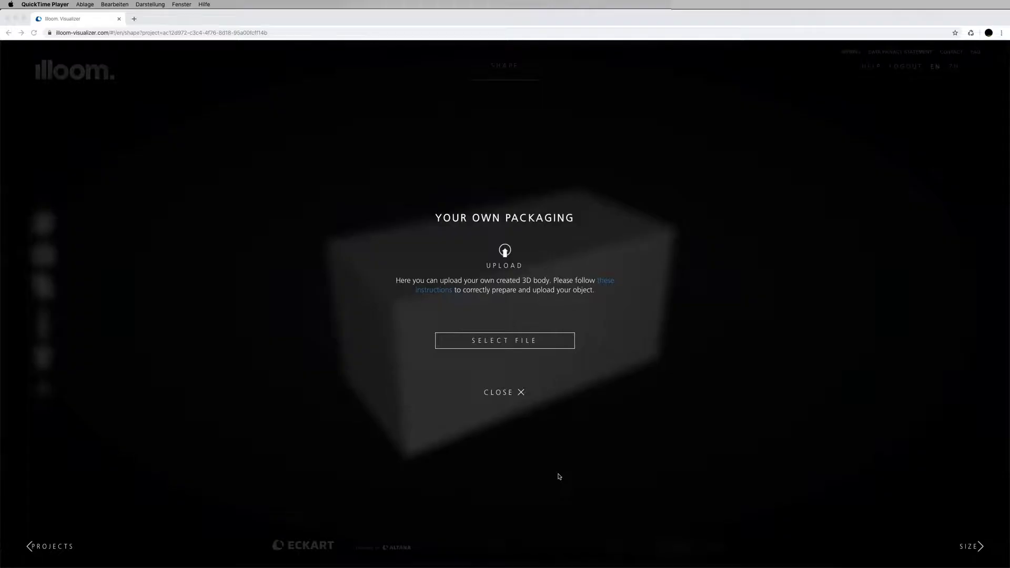
Switch to the illoom Visualizer in Chrome, upload beer.blend as your own packaging and close the upload dialog.
click(529, 342)
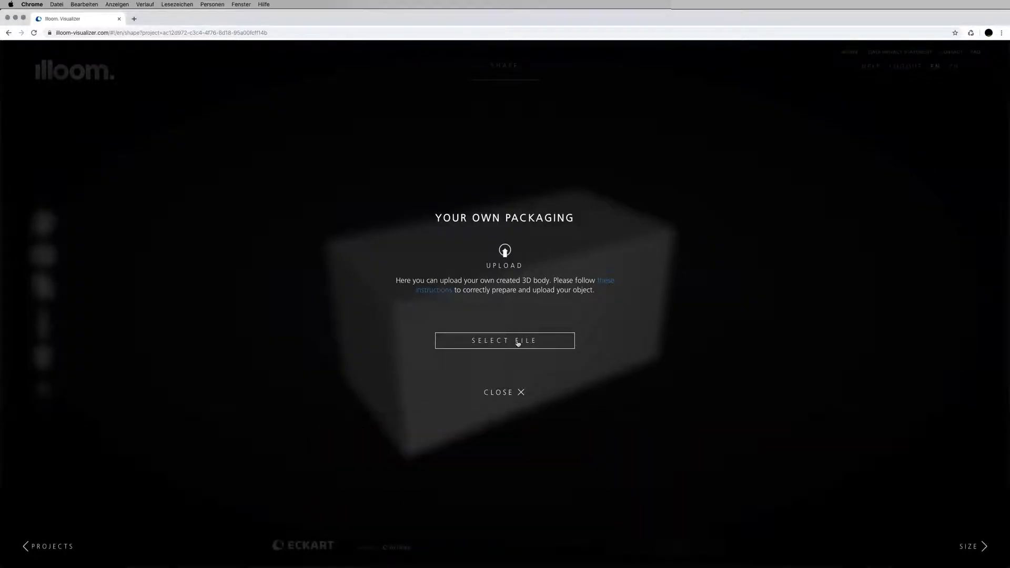
click(518, 343)
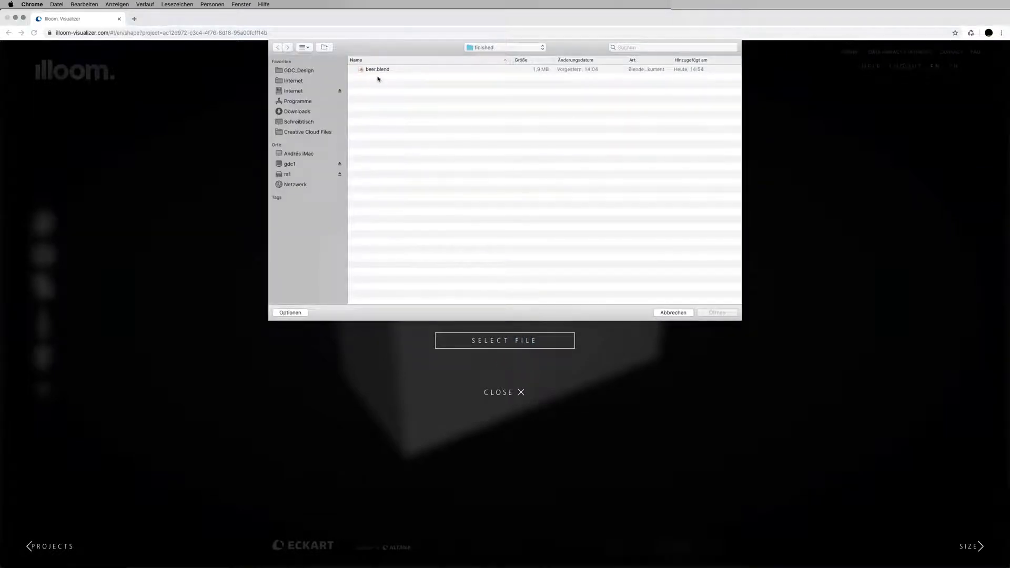
double_click(377, 68)
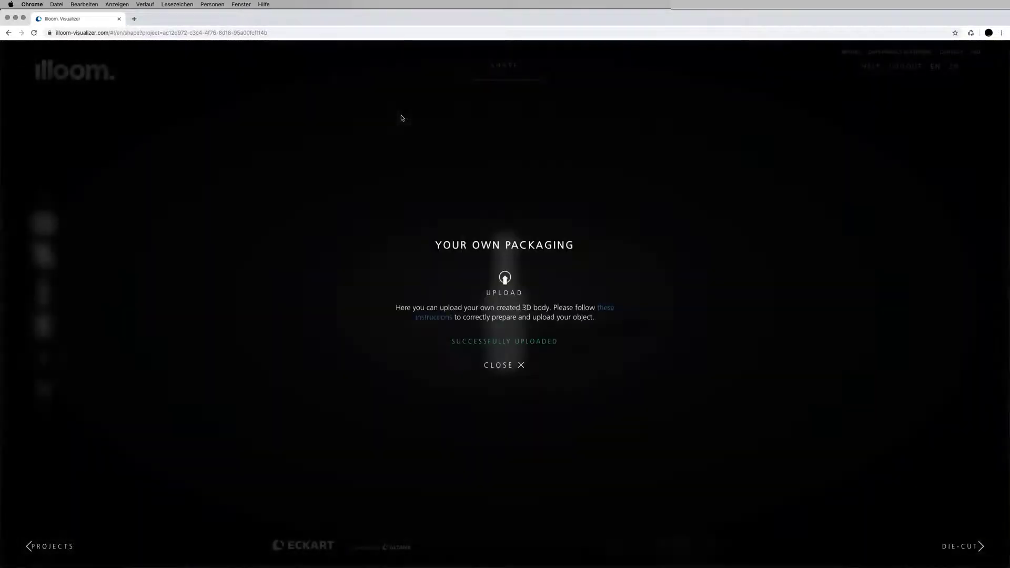
click(508, 372)
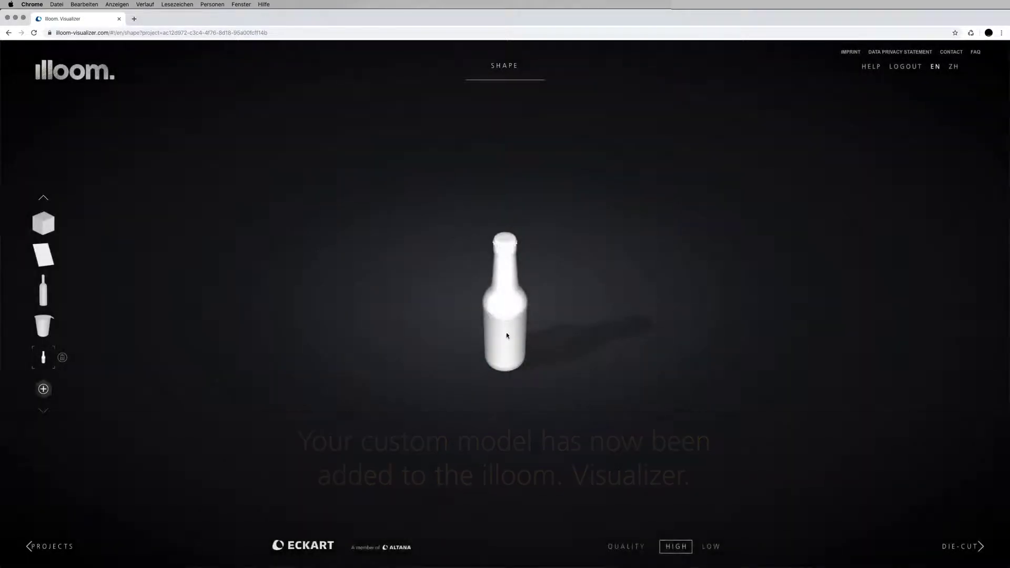
Examine the uploaded bottle model up close and from a side angle in the shape preview.
scroll(506, 332, up, 5)
drag(506, 327, 507, 305)
scroll(507, 305, down, 5)
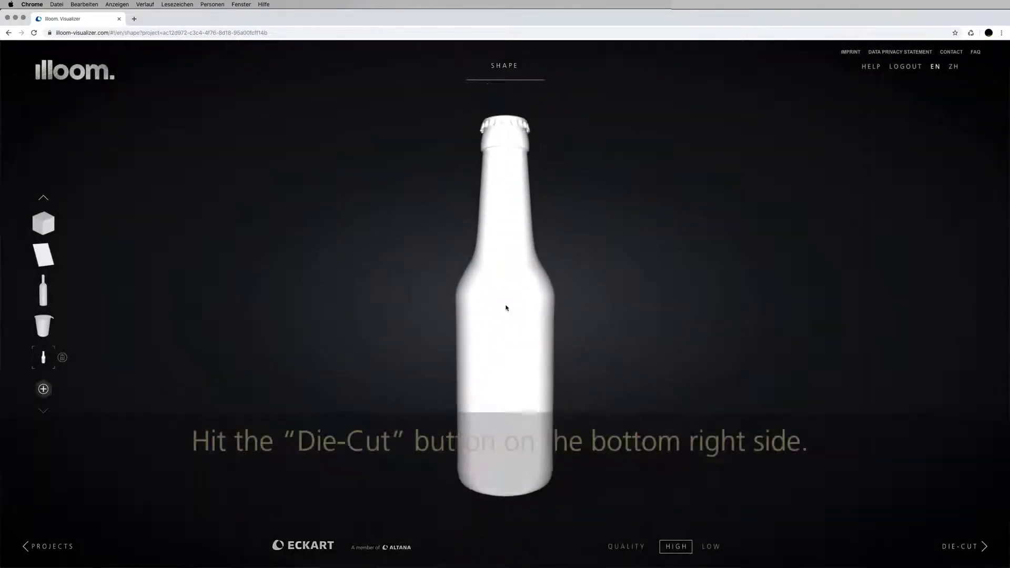
Proceed to the Die-Cut stage, download the Illustrator die-cut file and Visualizer AI script, and open the Adobe help page.
click(968, 547)
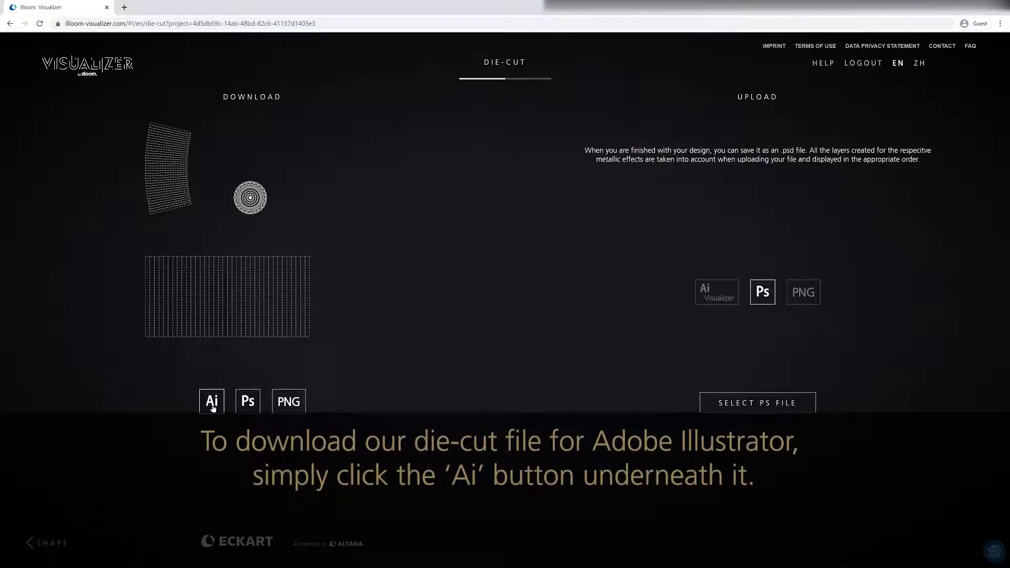
click(212, 402)
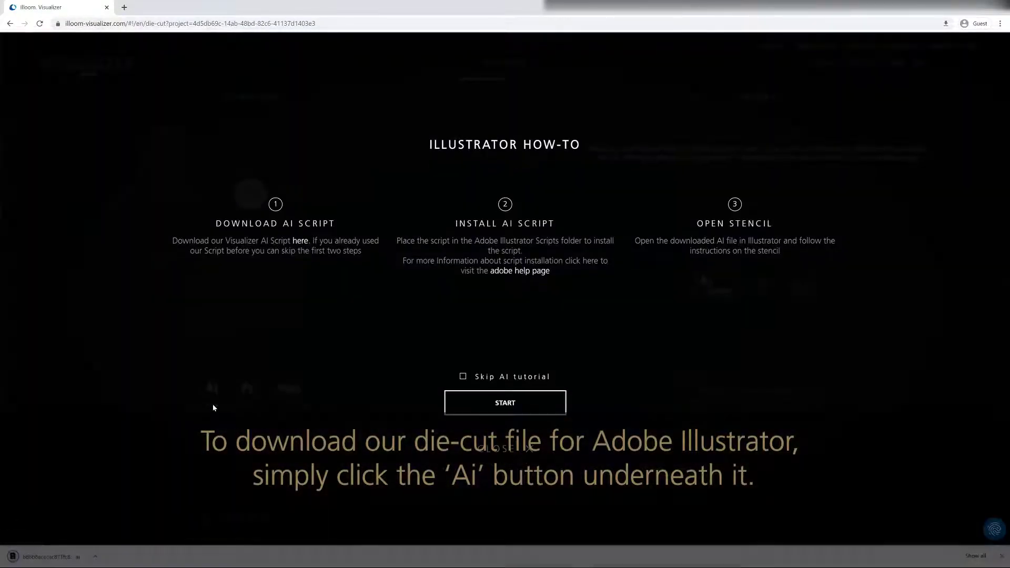
click(301, 243)
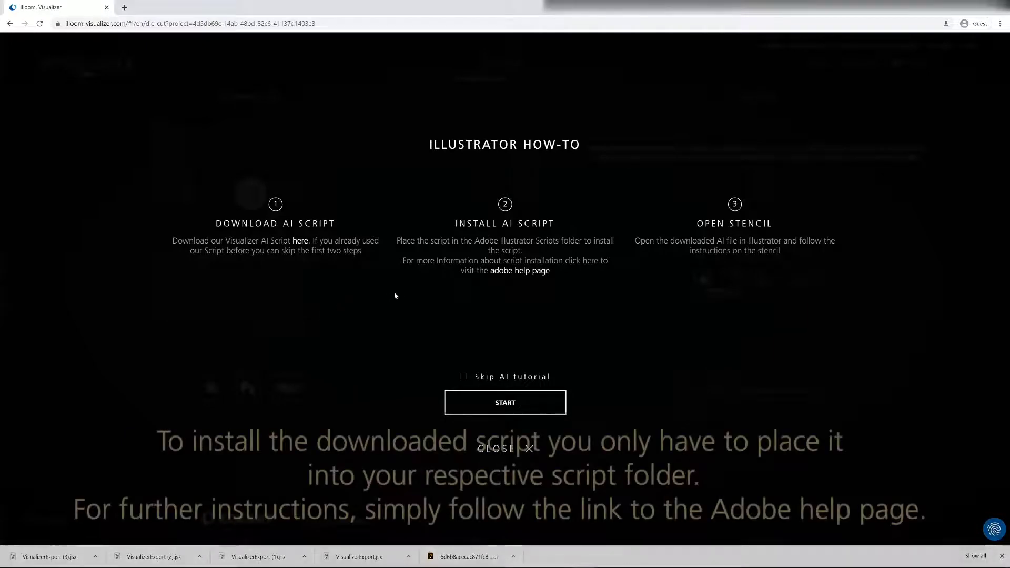
click(513, 272)
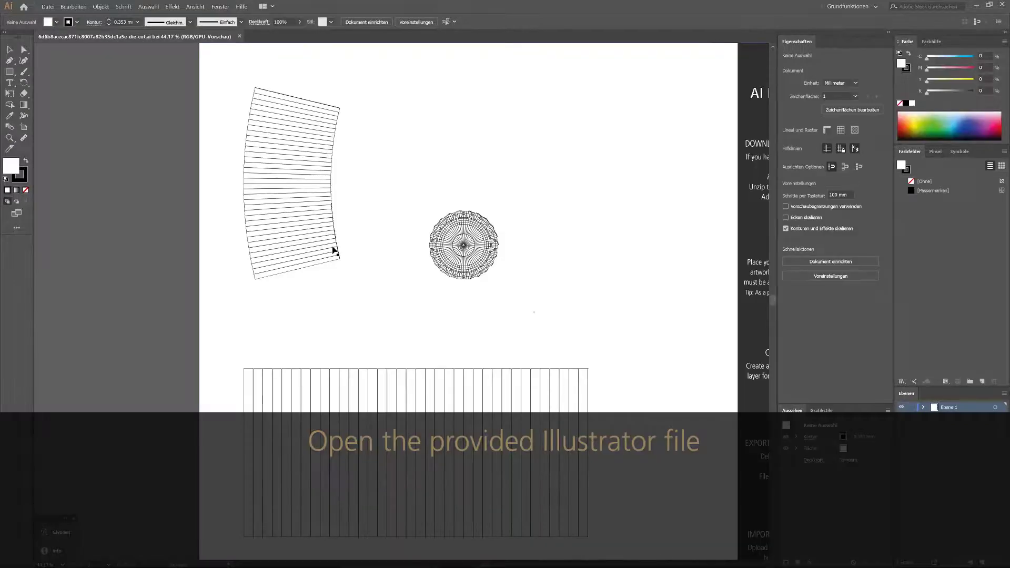
Switch to the die-cut file in Illustrator and create the layers Spot_color_1, Spot_Color_2 and Spot_Color_3 above the die-cut layer.
key(z)
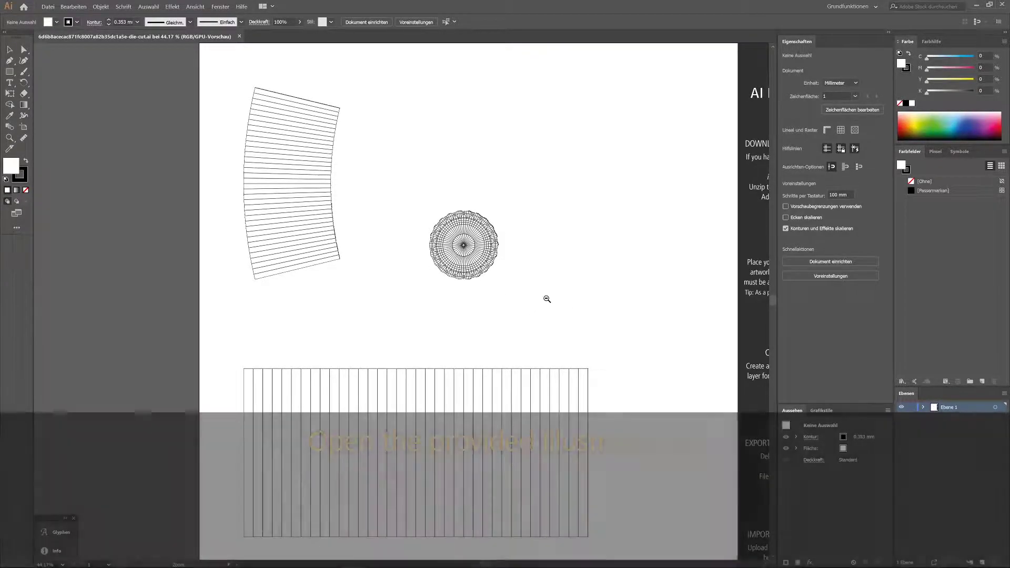
alt+click(546, 298)
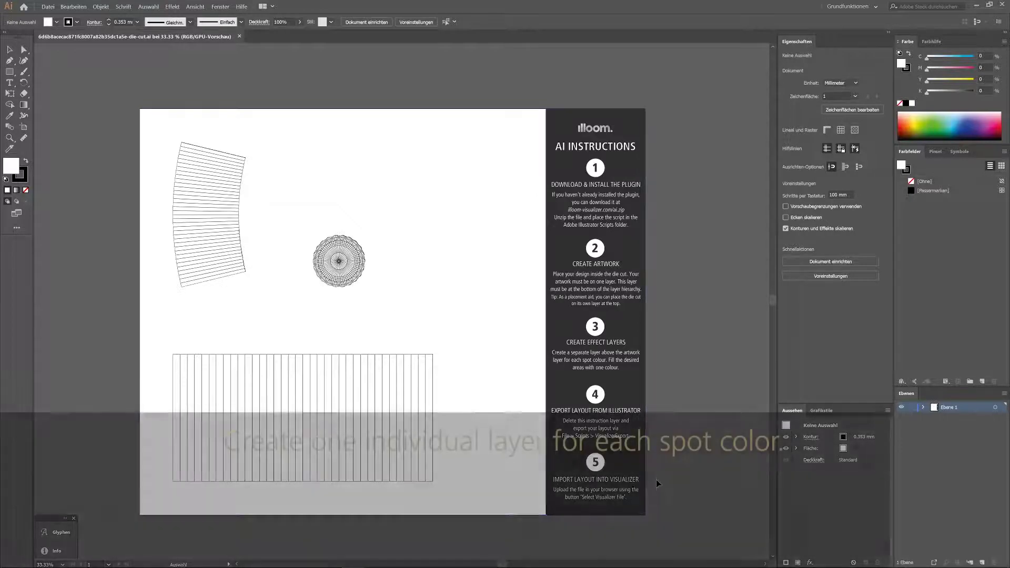
click(981, 562)
double_click(949, 407)
text(Spot_color_1)
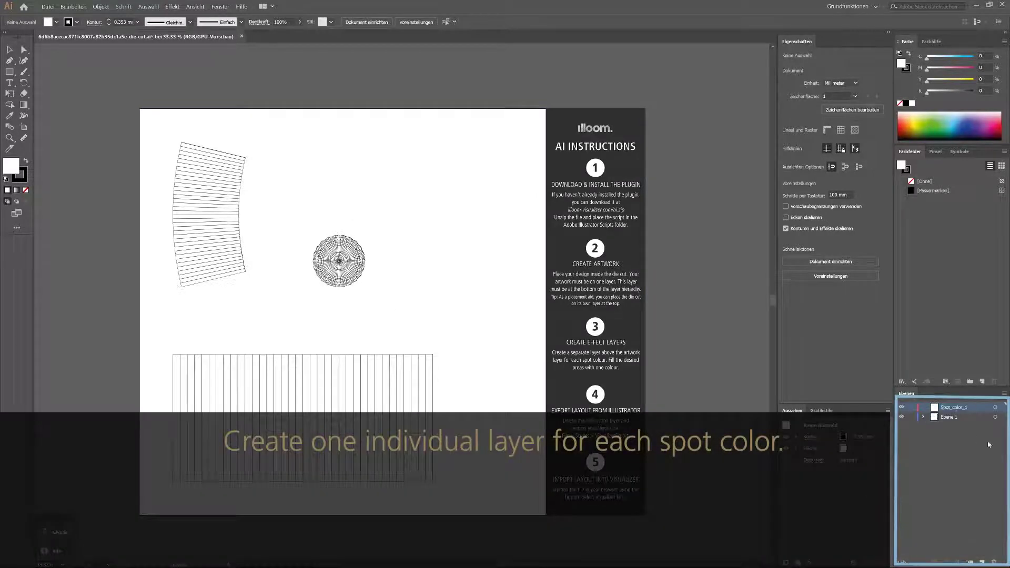
text(Spot_Color_2)
key(Return)
click(982, 562)
text(Spot_Color_3)
key(Return)
Add the layers Spot_Color_4 and Spot_Color_5 and move the die-cut layer Ebene 1 to the top of the layer stack.
click(981, 562)
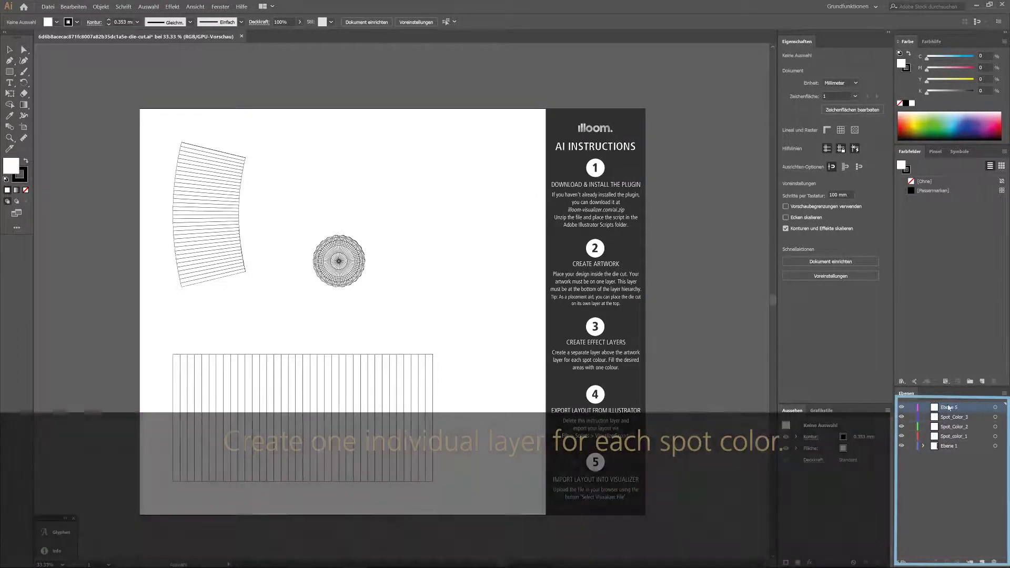
double_click(951, 407)
text(Spot_Color_4)
key(Return)
click(982, 562)
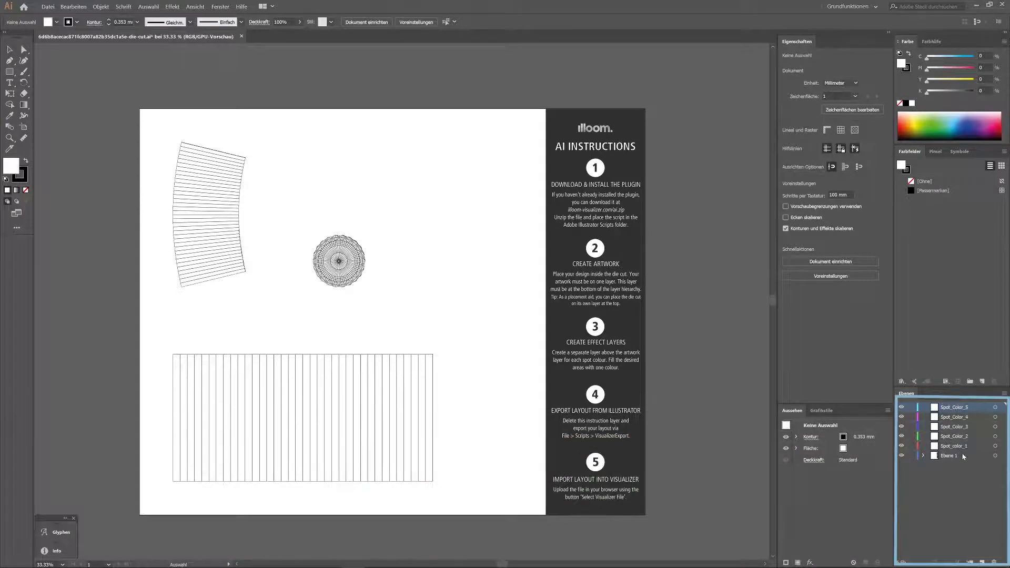
drag(963, 455, 952, 407)
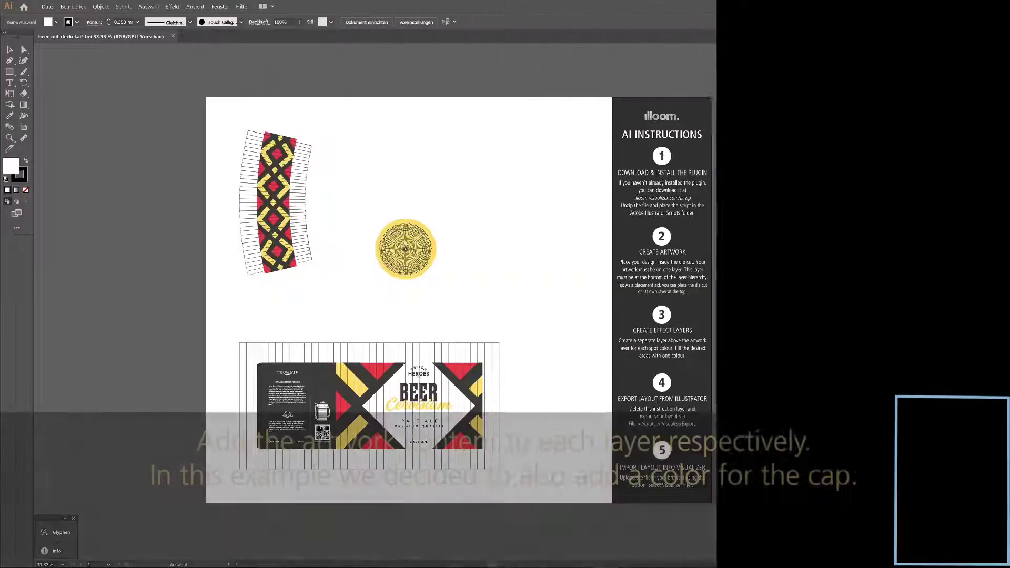
Examine the artwork on each spot color layer of beer-mit-deckel.ai by showing the layers one at a time, and make all of them visible.
click(902, 408)
click(902, 408)
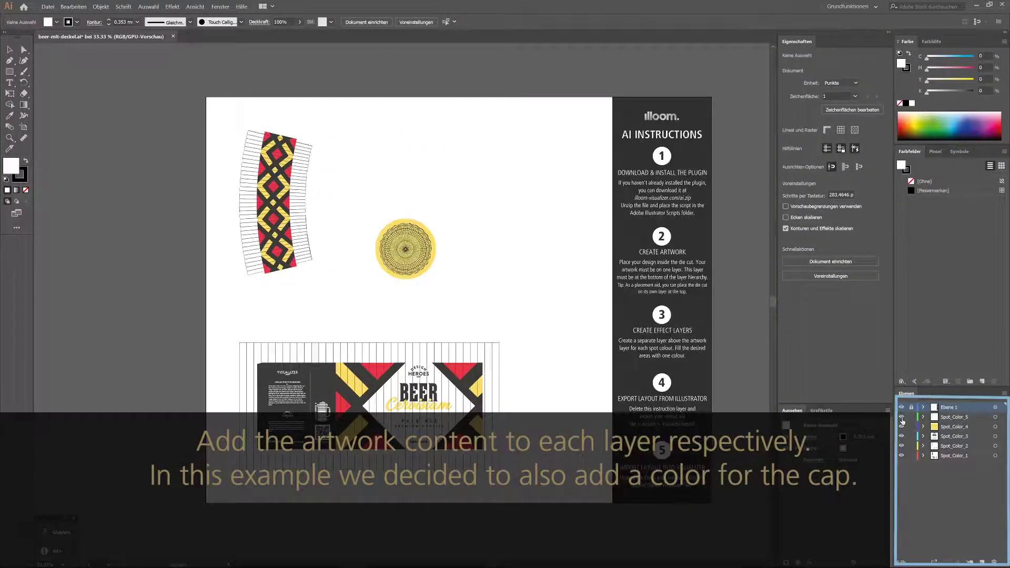
click(901, 460)
click(902, 460)
click(902, 459)
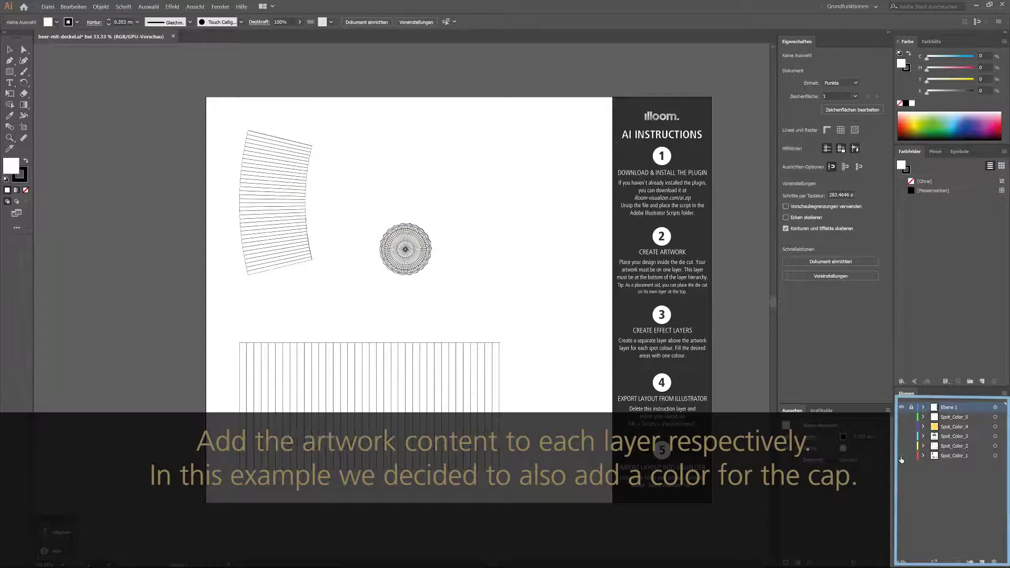
click(901, 446)
click(901, 446)
click(900, 441)
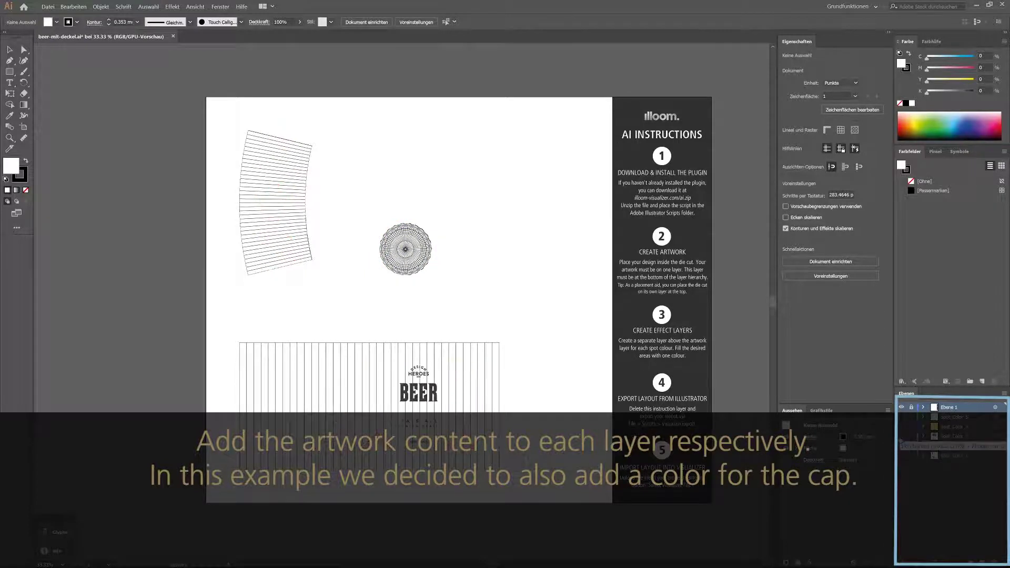
click(900, 440)
click(900, 428)
click(901, 428)
click(900, 418)
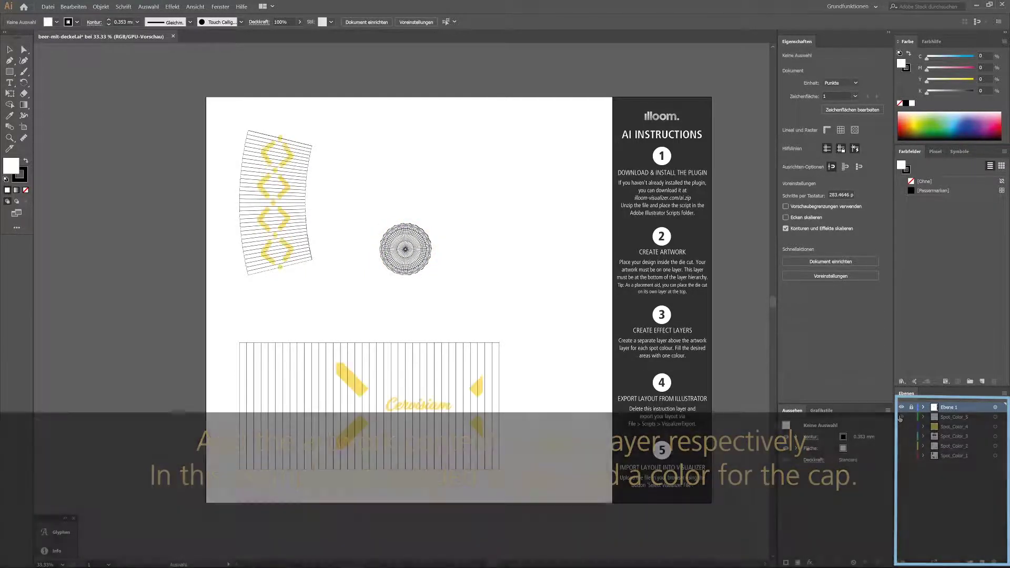
click(900, 419)
drag(901, 428, 903, 455)
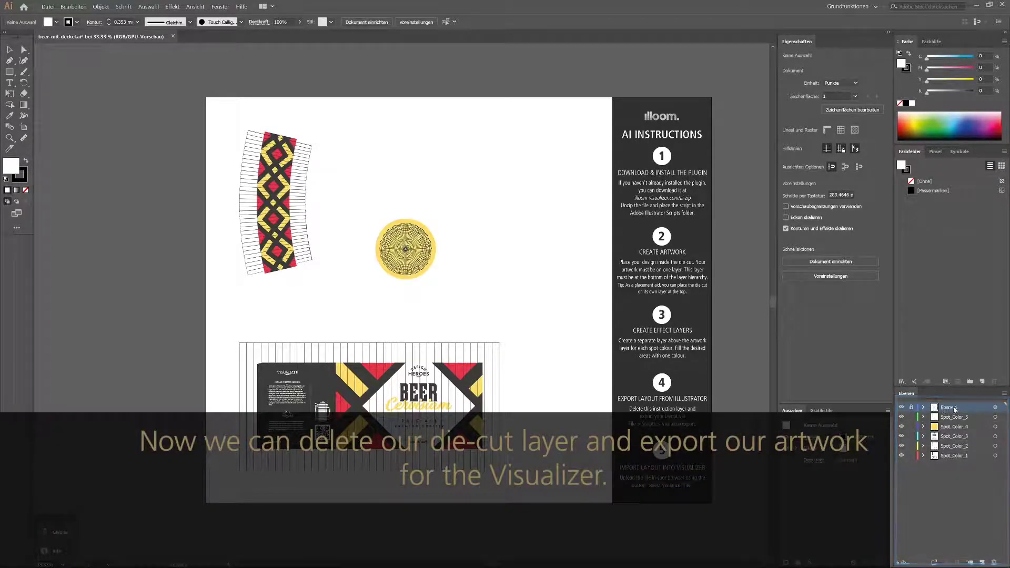
Delete the die-cut layer Ebene 1 from beer-mit-deckel.ai.
drag(966, 409, 986, 513)
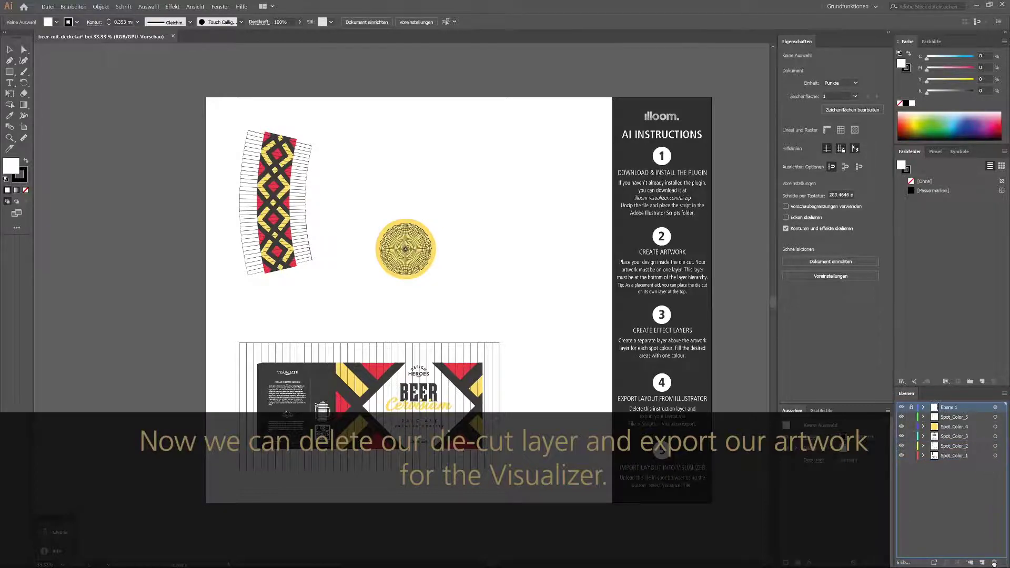
drag(994, 563, 994, 563)
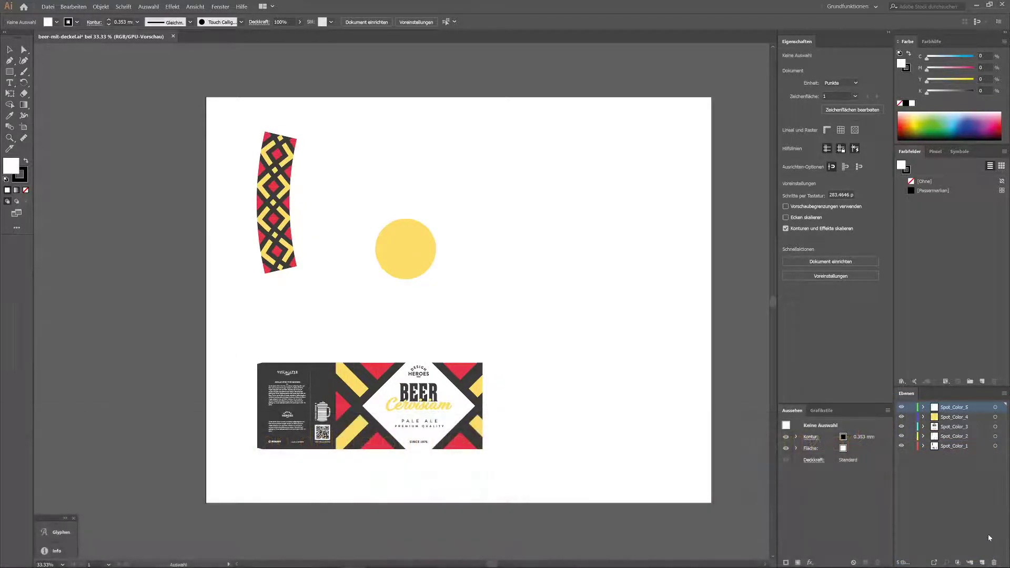
Run the VisualizerExport.jsx script from the Downloads folder and export the Visualizer file to Downloads.
click(46, 7)
mouse_move(100, 168)
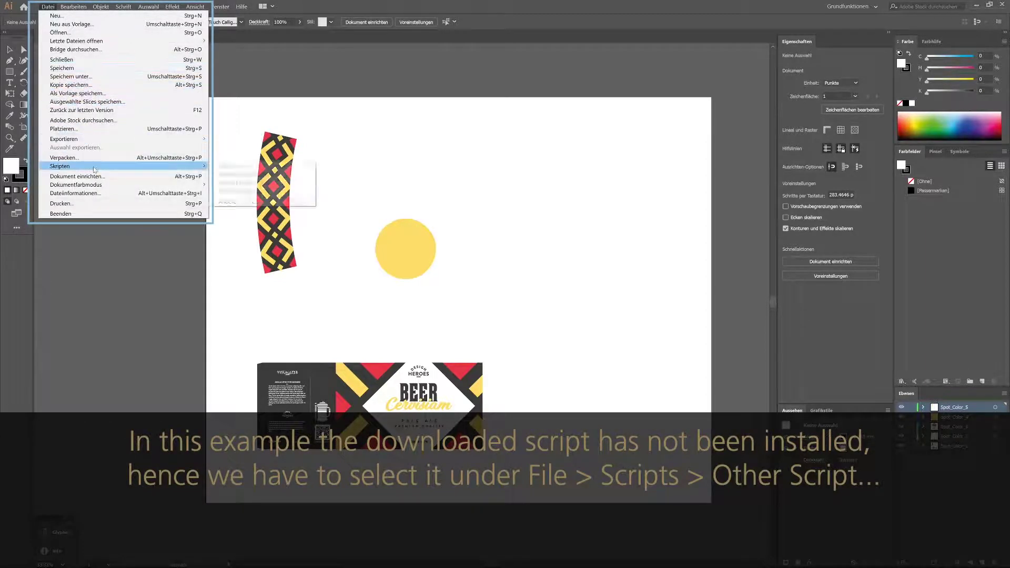
click(255, 202)
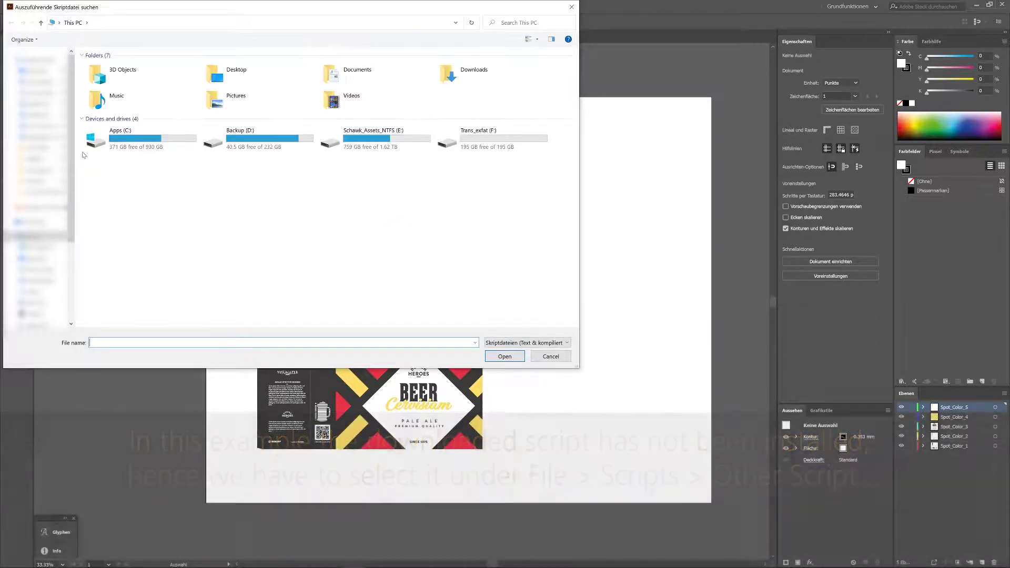
click(38, 82)
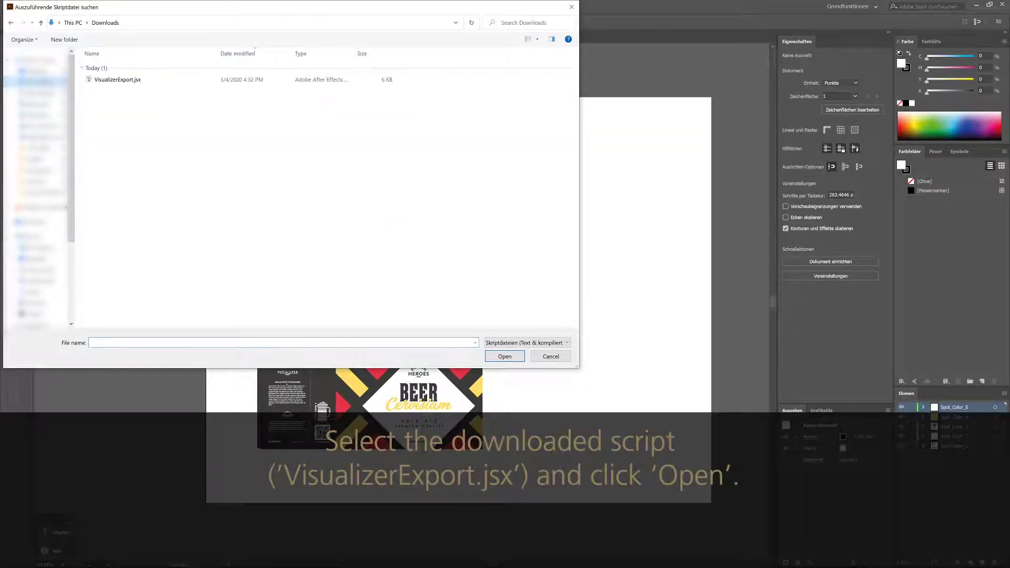
click(124, 83)
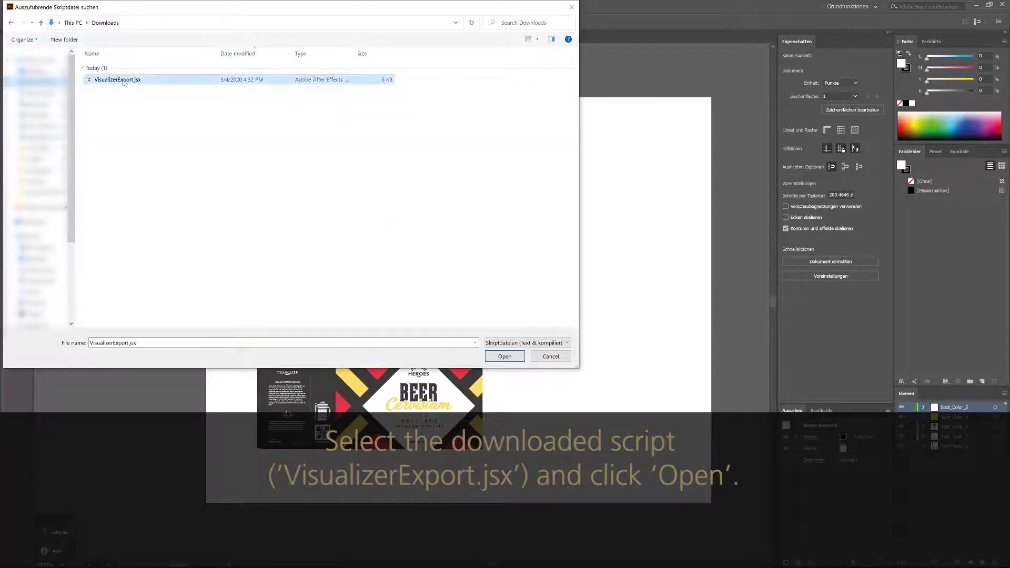
click(510, 358)
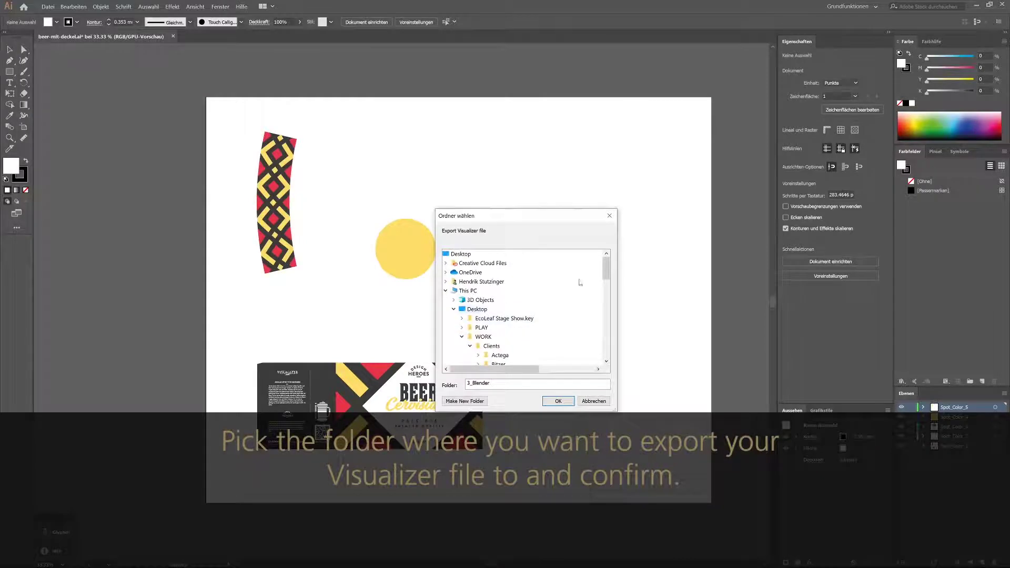
click(453, 311)
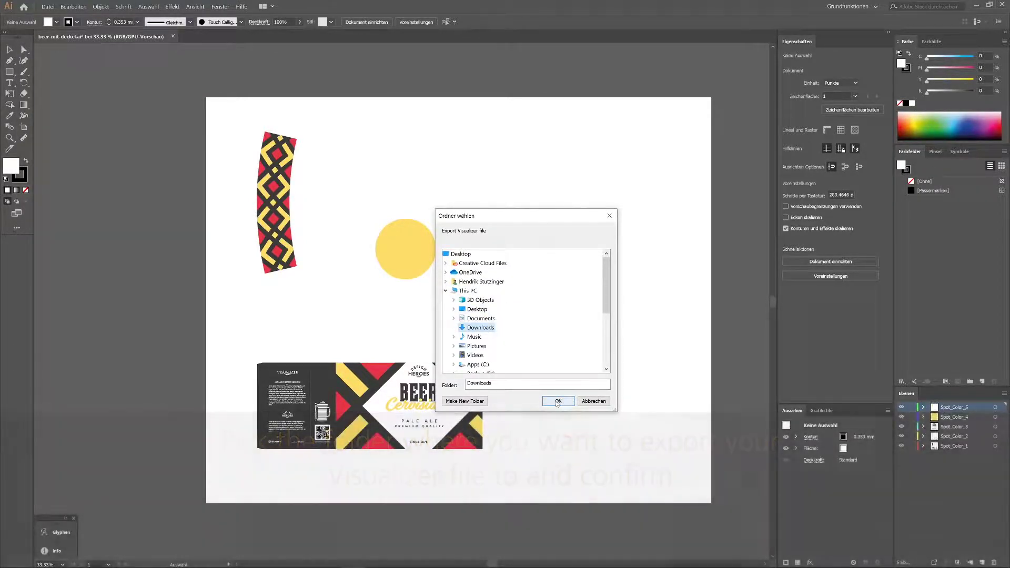
click(558, 401)
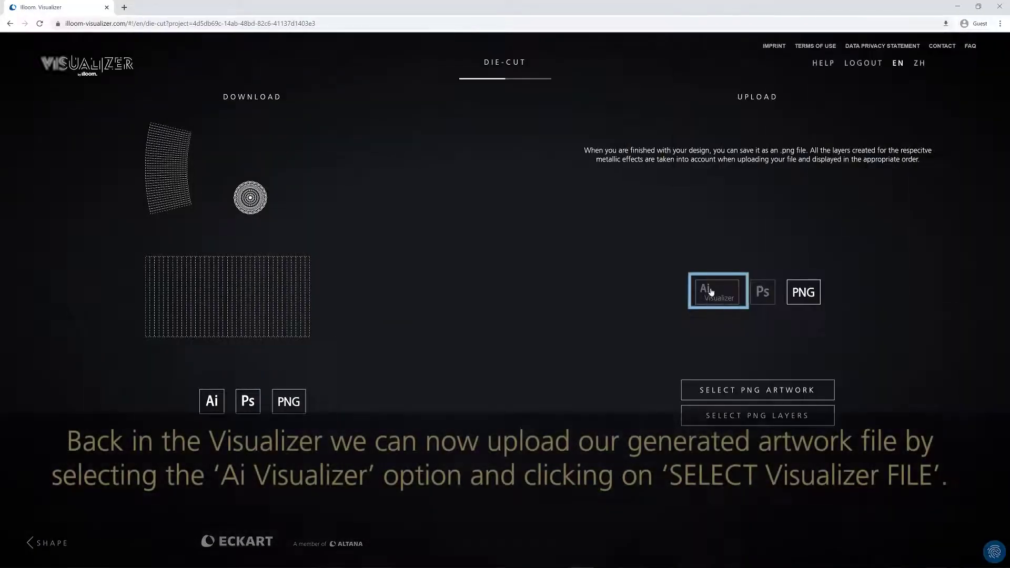
Switch to the illoom Visualizer in Chrome, upload upload-me.visualizer from Downloads as Ai Visualizer artwork and close the color introduction.
click(710, 293)
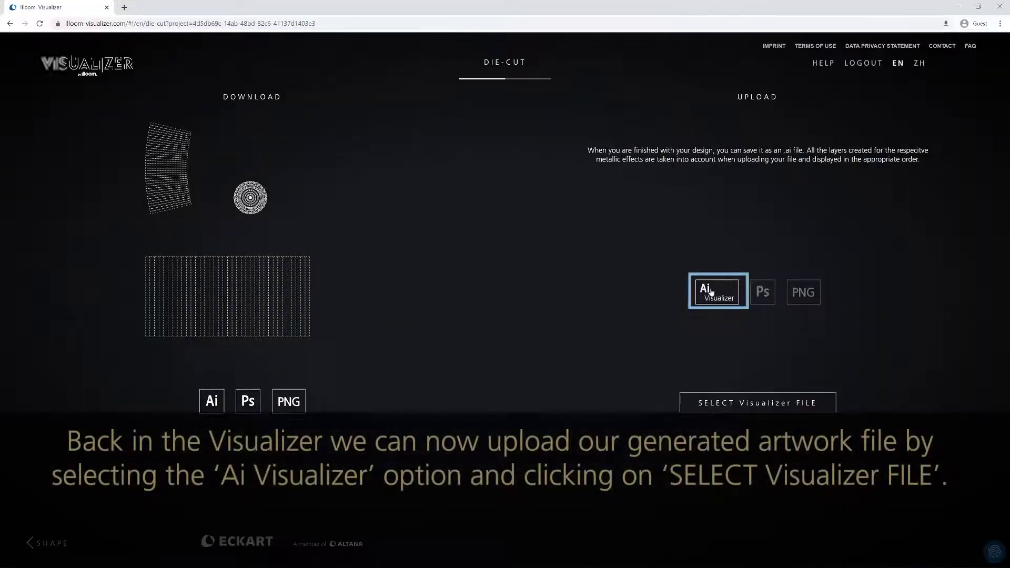
click(749, 403)
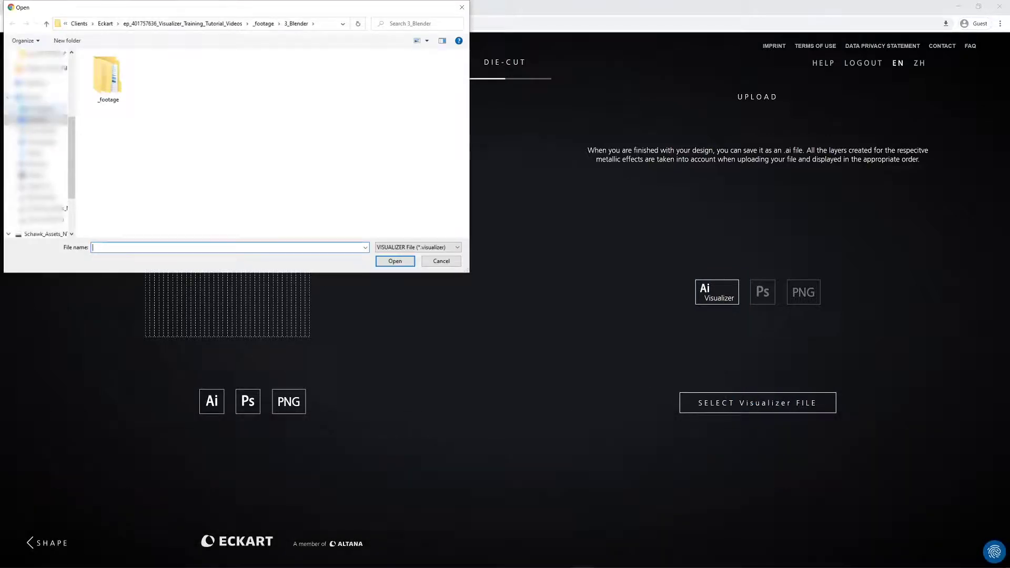
click(65, 138)
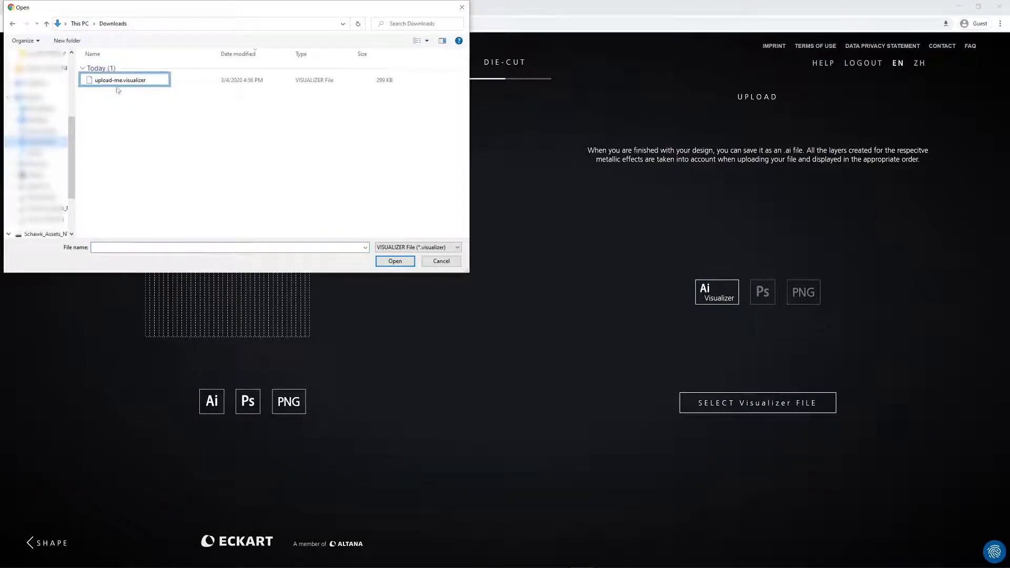
click(120, 82)
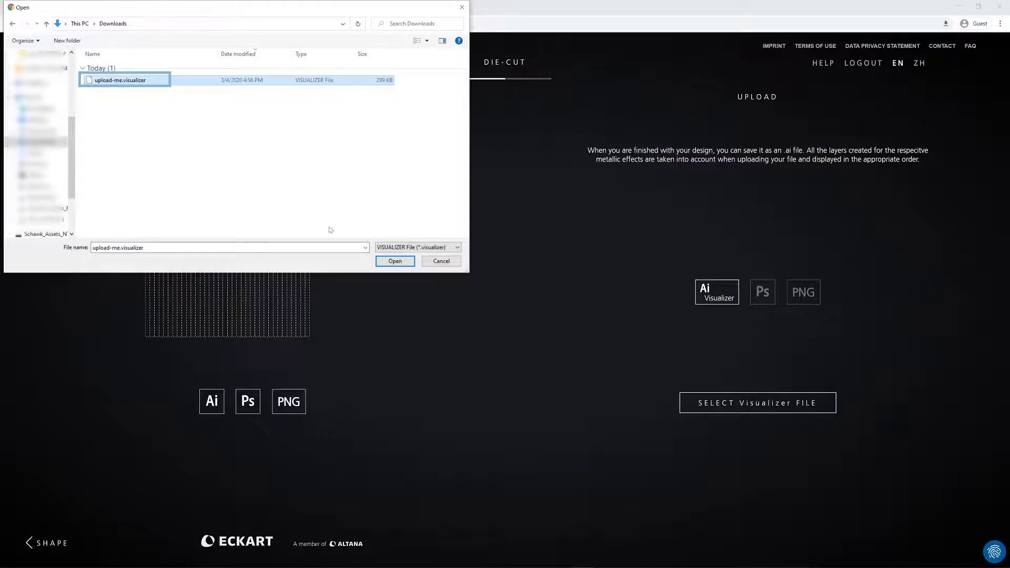
click(395, 261)
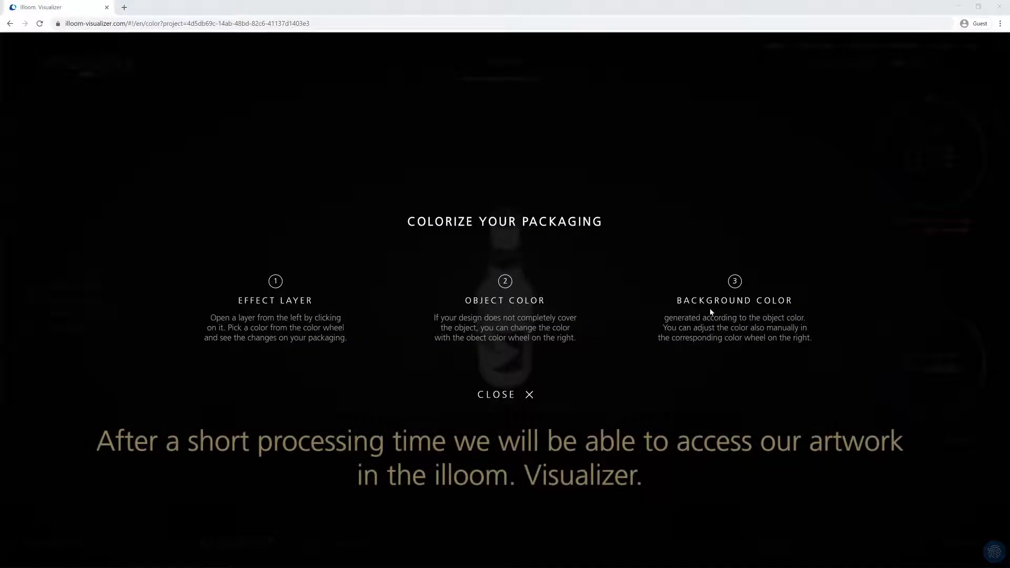
click(514, 397)
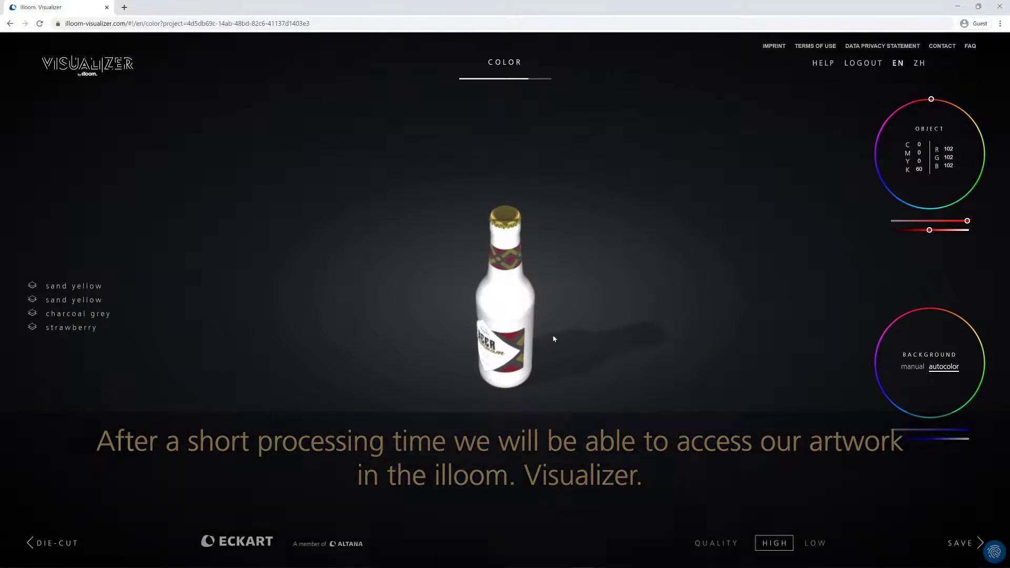
View the decorated bottle from the front and set its object color to a muted dark green, RGB 54, 93, 45.
drag(554, 367, 633, 309)
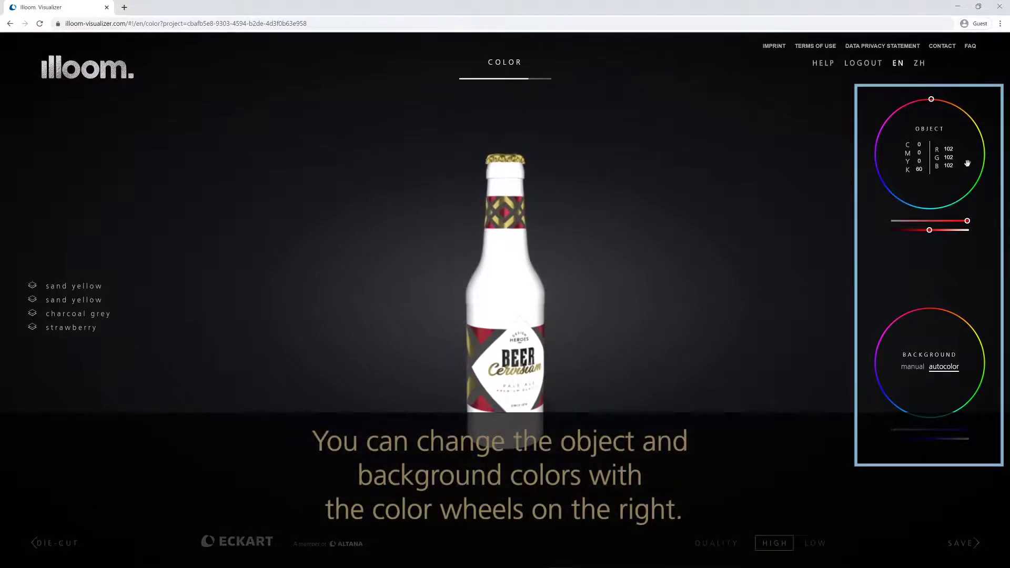
drag(943, 110, 975, 168)
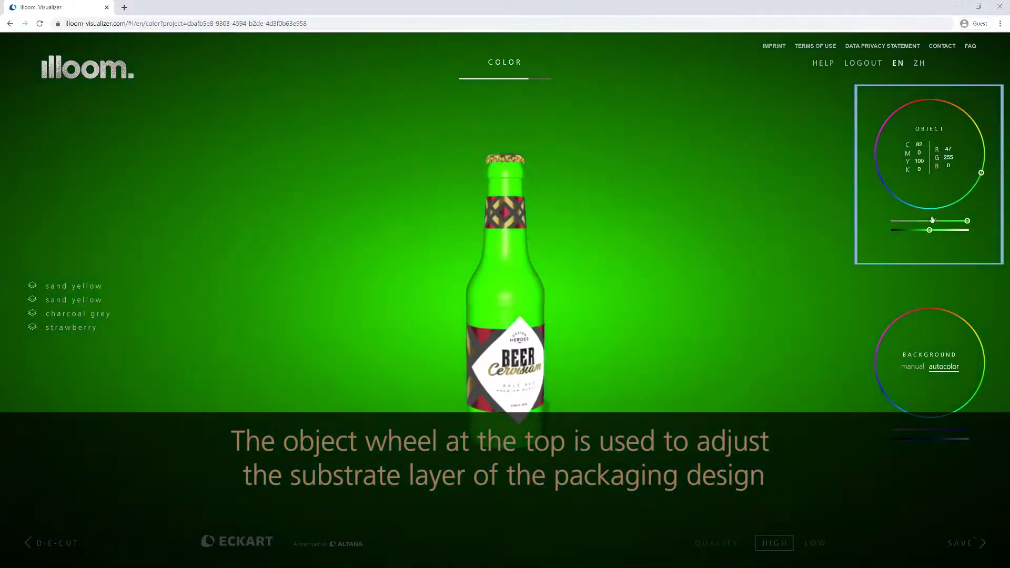
drag(931, 222, 919, 221)
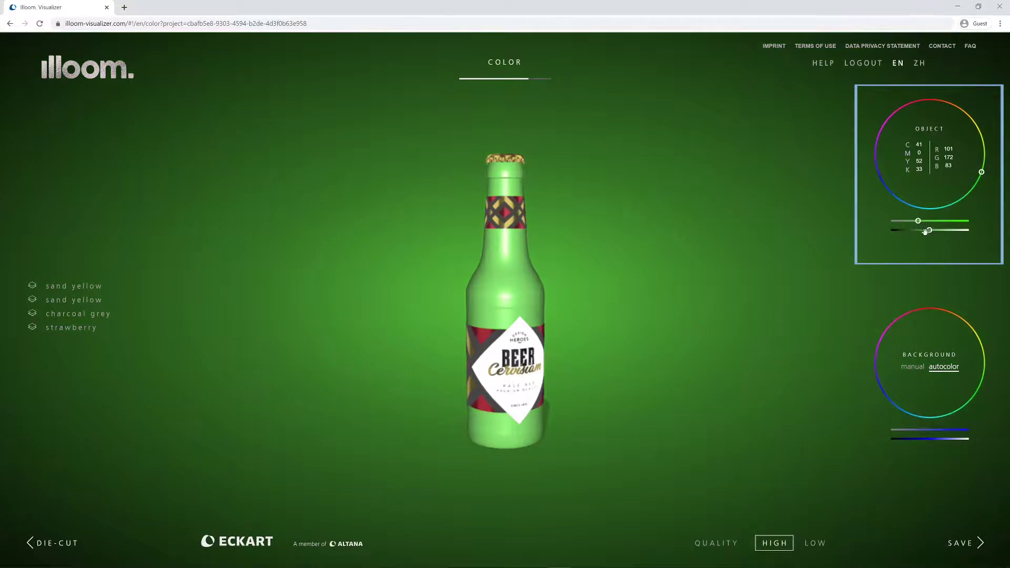
drag(926, 231, 912, 231)
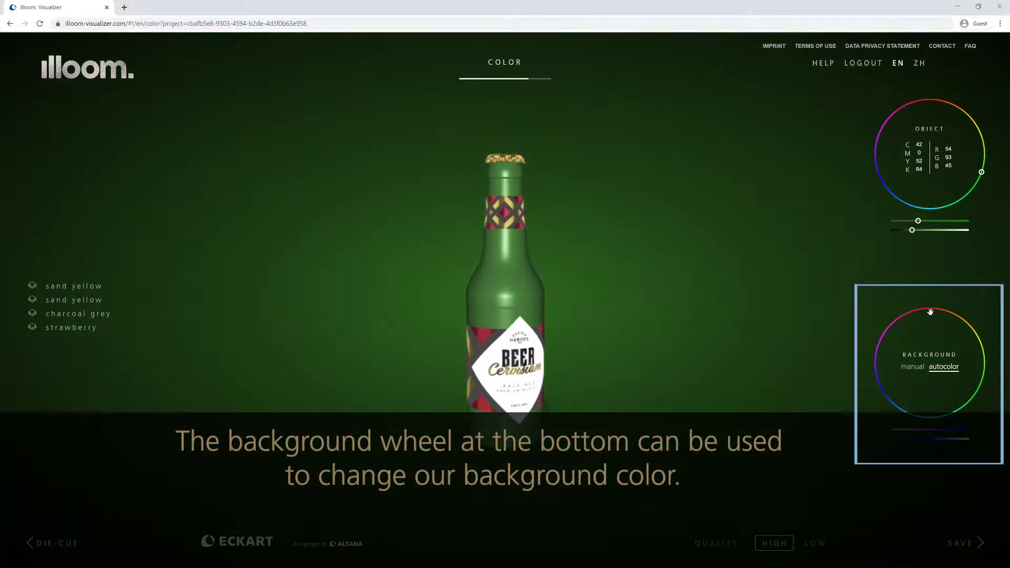
Change the hue on the background color wheel and set the background to autocolor.
drag(931, 311, 956, 342)
click(949, 368)
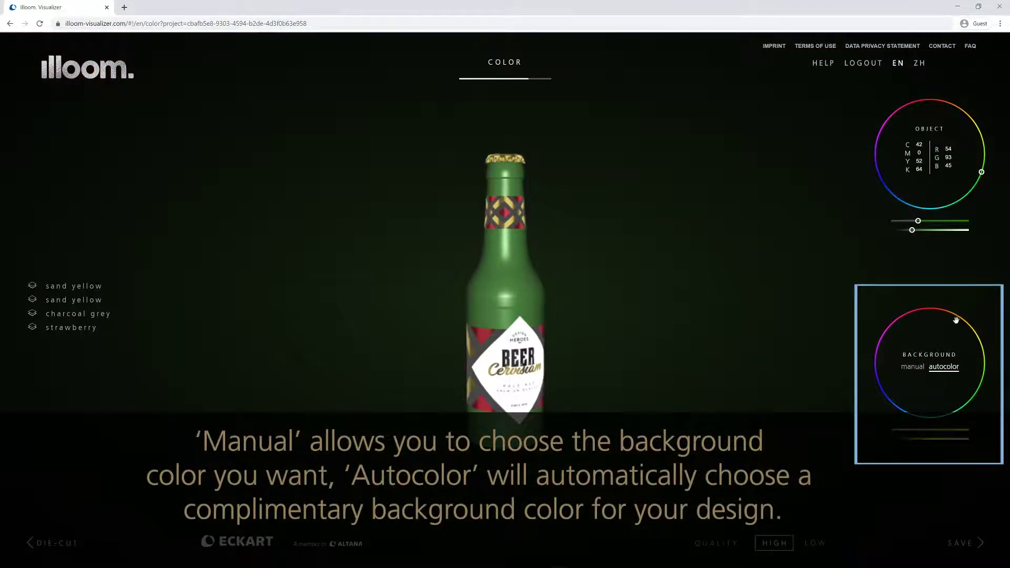
Set the background manually to a dark teal and recolor the first sand yellow layer to a glossy light blue, RGB 134, 182, 203.
drag(955, 321, 905, 430)
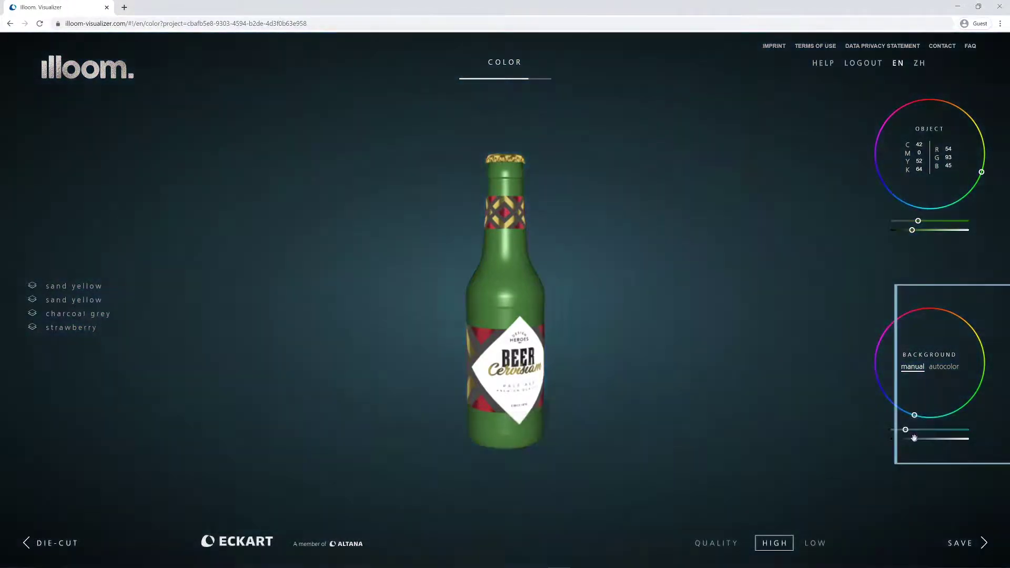
click(85, 286)
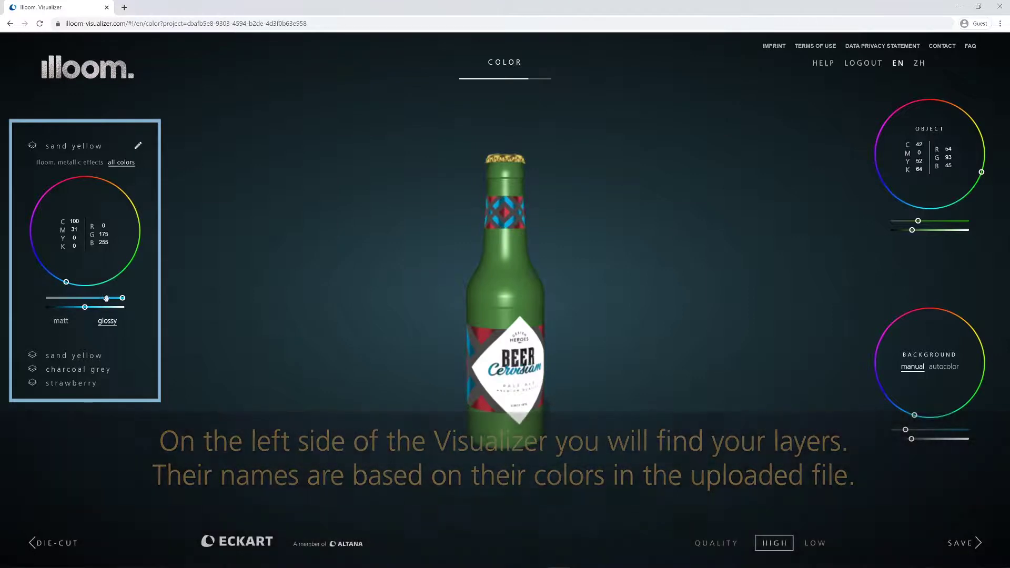
drag(112, 299, 82, 300)
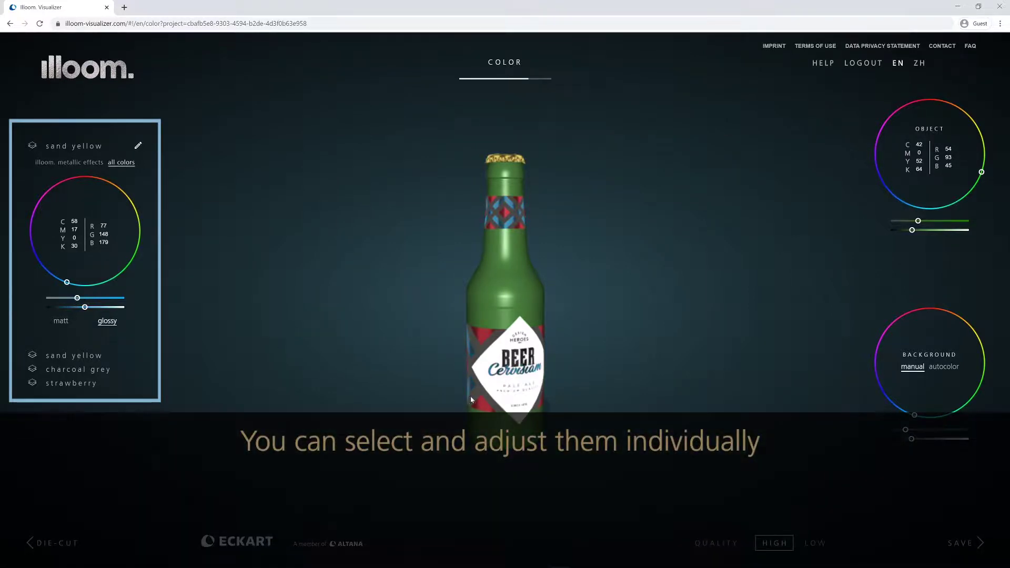
scroll(471, 400, up, 10)
mouse_move(471, 400)
mouse_down()
mouse_move(532, 397)
mouse_move(551, 382)
mouse_move(503, 403)
mouse_move(458, 400)
mouse_up()
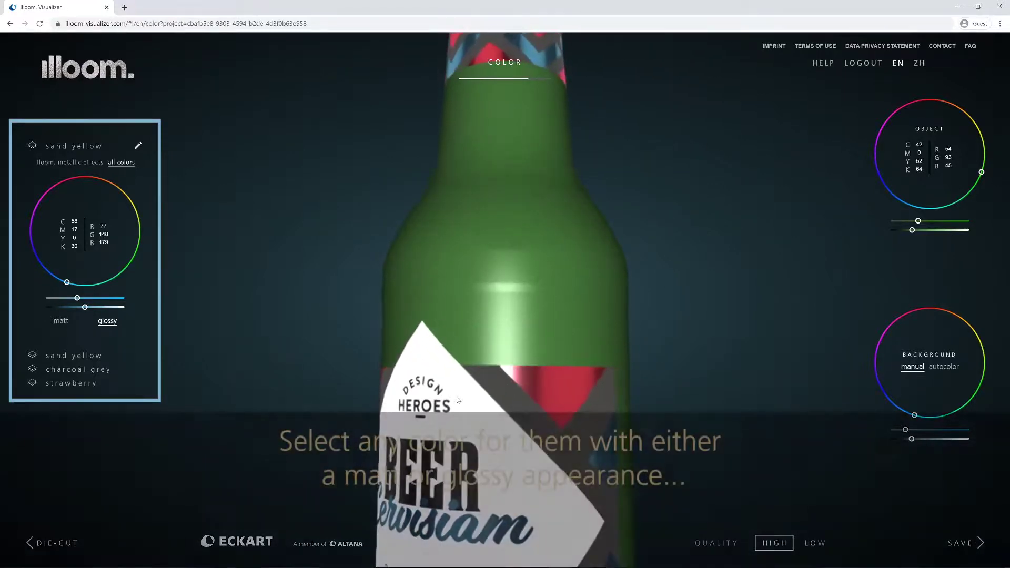
scroll(491, 345, down, 10)
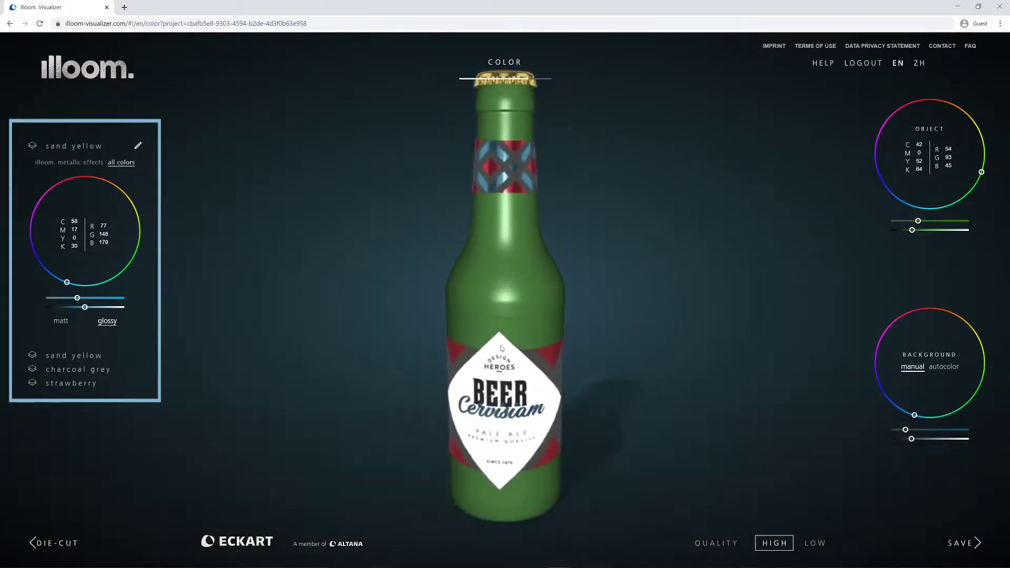
drag(85, 307, 95, 307)
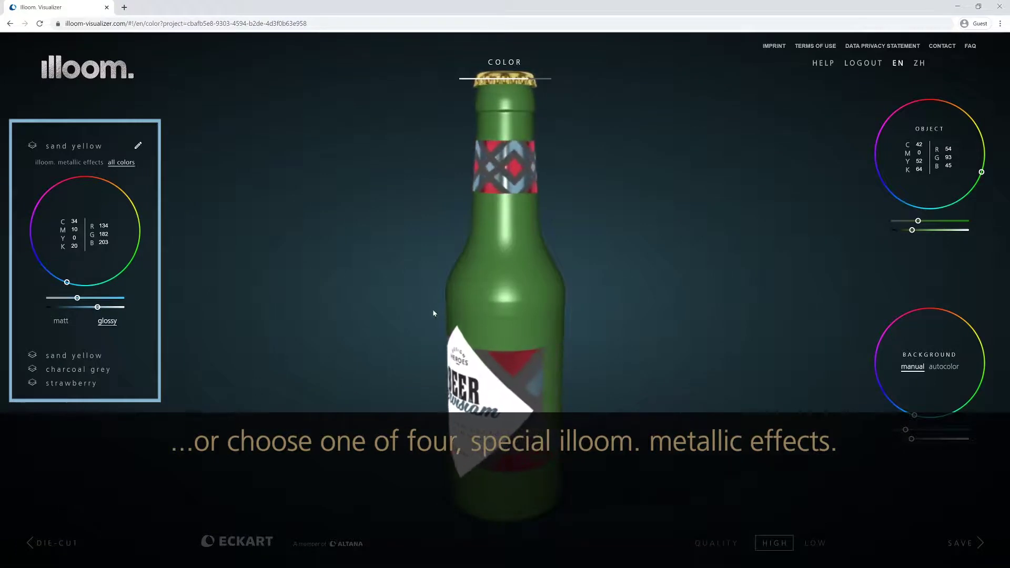
Reduce the saturation of the second sand yellow layer and set the charcoal grey layer to a bluish grey, RGB 119, 123, 136.
click(80, 358)
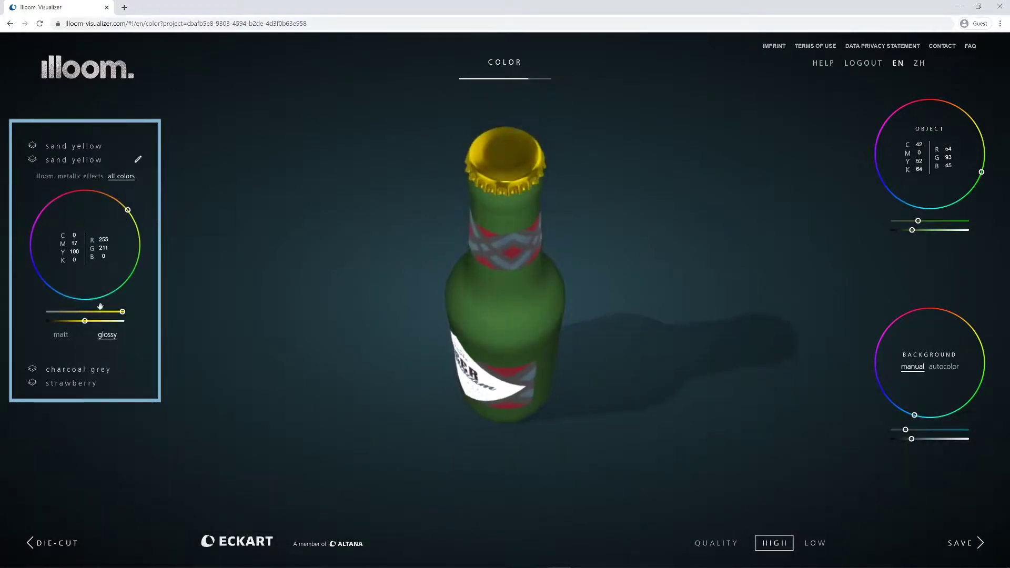
click(77, 312)
drag(508, 322, 561, 298)
click(72, 371)
drag(542, 402, 590, 366)
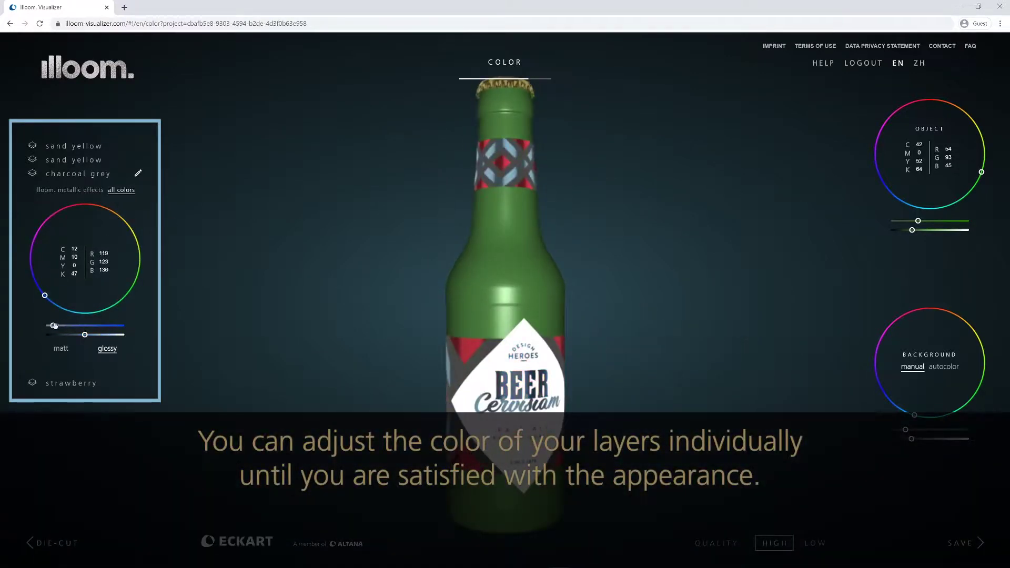
Recolor the strawberry layer to a glossy muted brown, RGB 166, 142, 94.
click(71, 383)
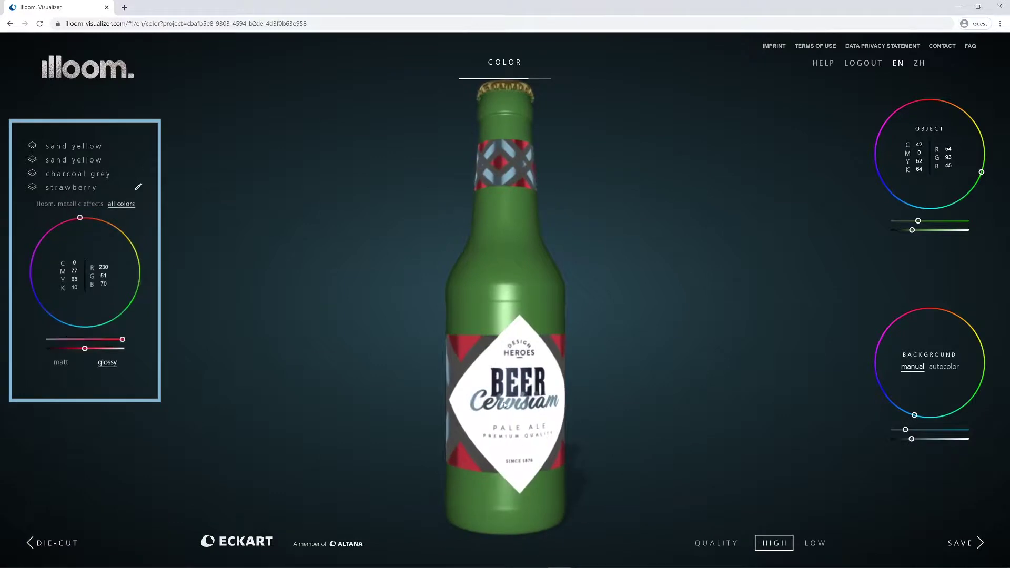
drag(125, 234, 121, 231)
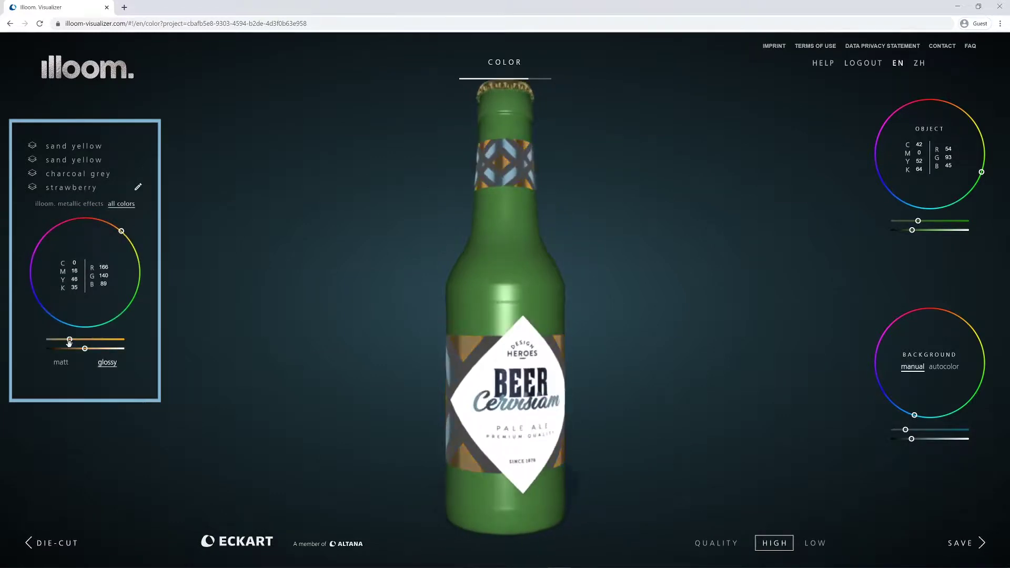
drag(69, 343, 76, 349)
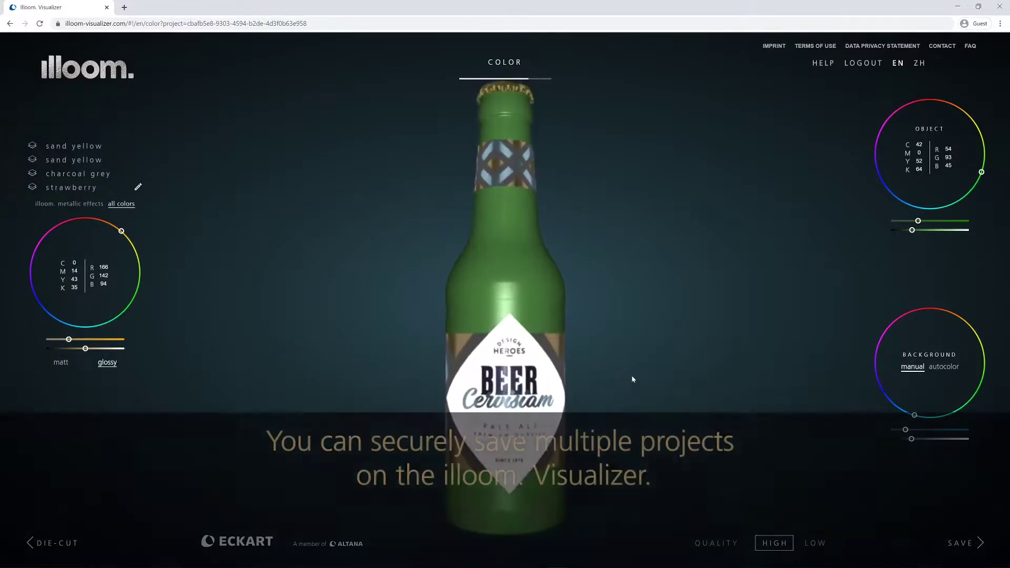
Proceed to saving the project and continue through the help guide's packaging material and printing techniques questions to the contact form.
click(958, 543)
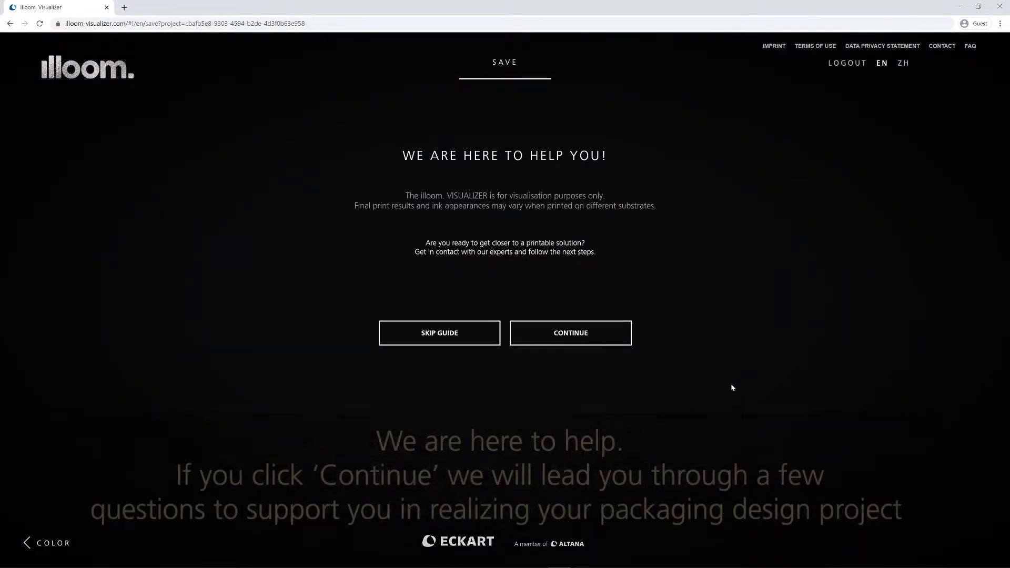
click(515, 344)
click(538, 256)
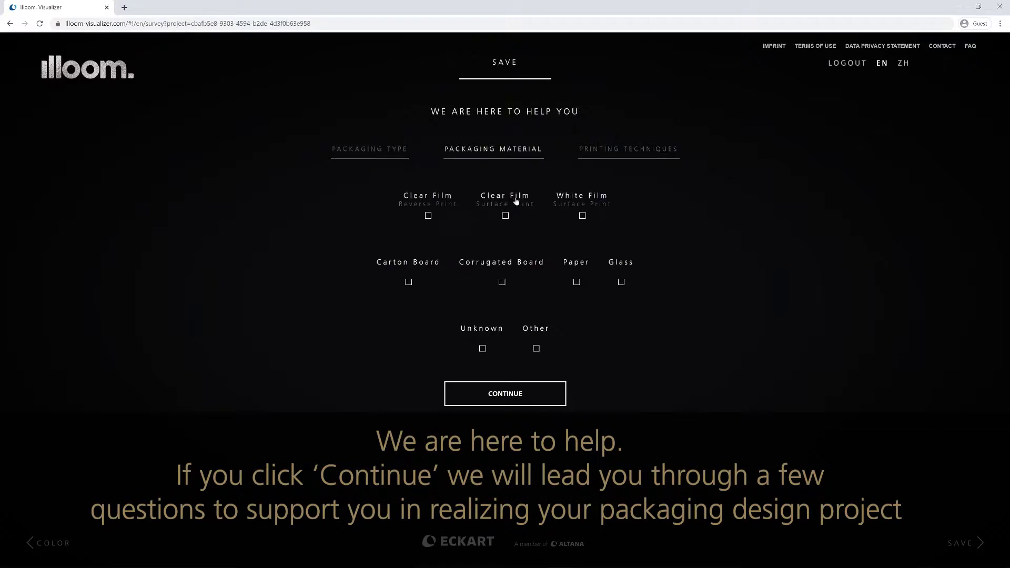
click(625, 152)
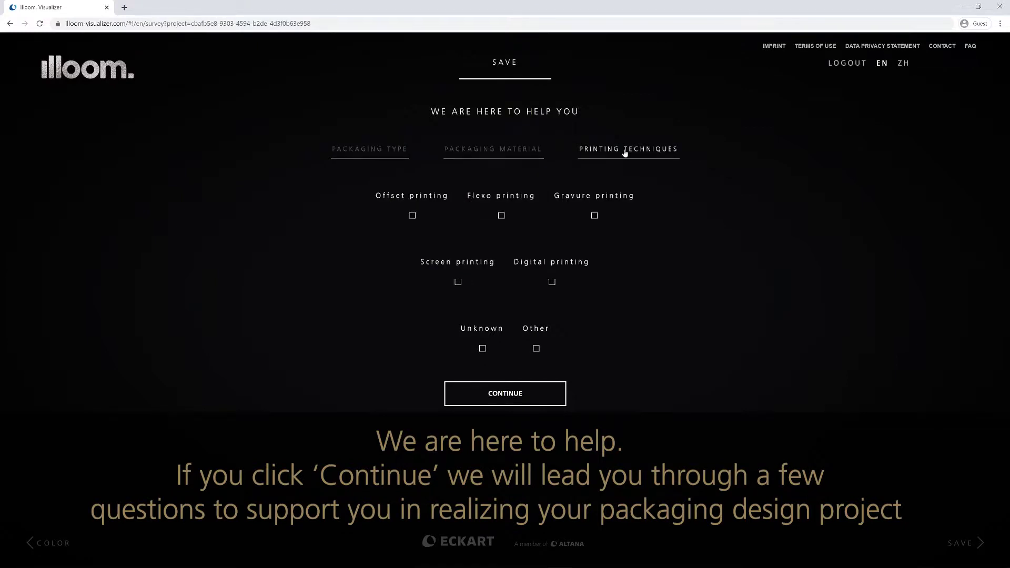
click(537, 388)
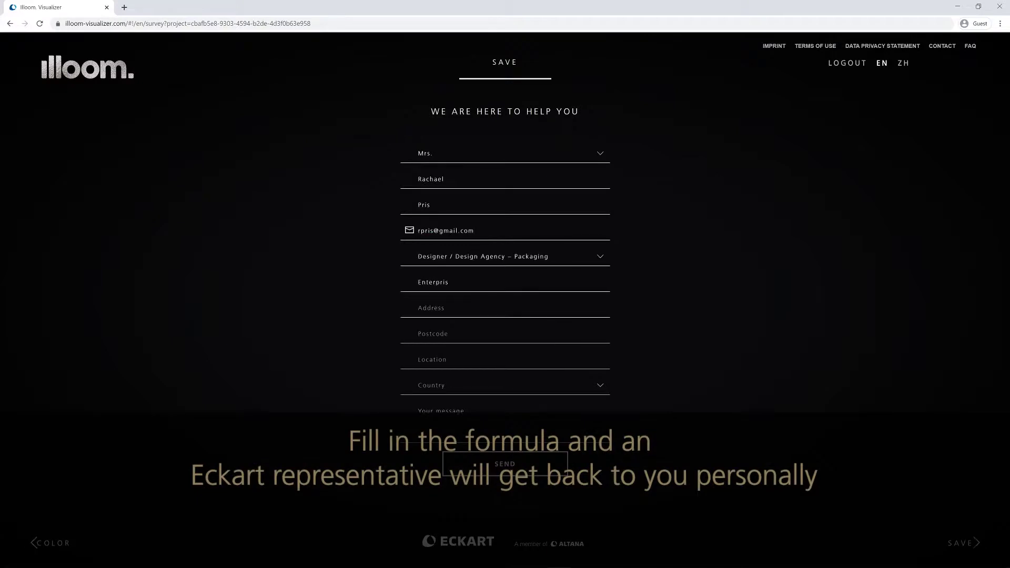
Complete the contact form's address details with Germany as country, add a message asking how to realize the bottle label design, and send it.
click(600, 385)
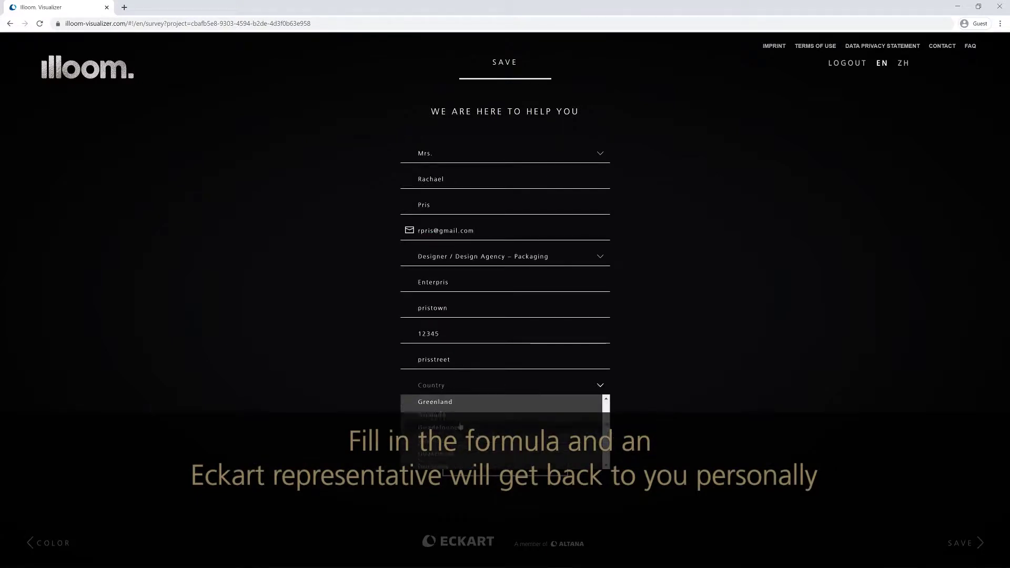
click(461, 426)
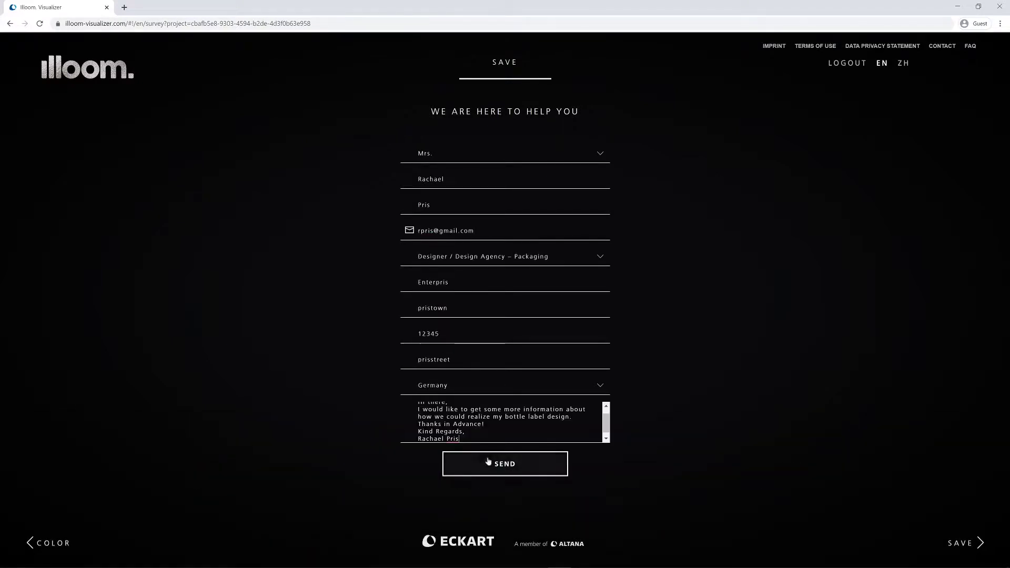
click(496, 462)
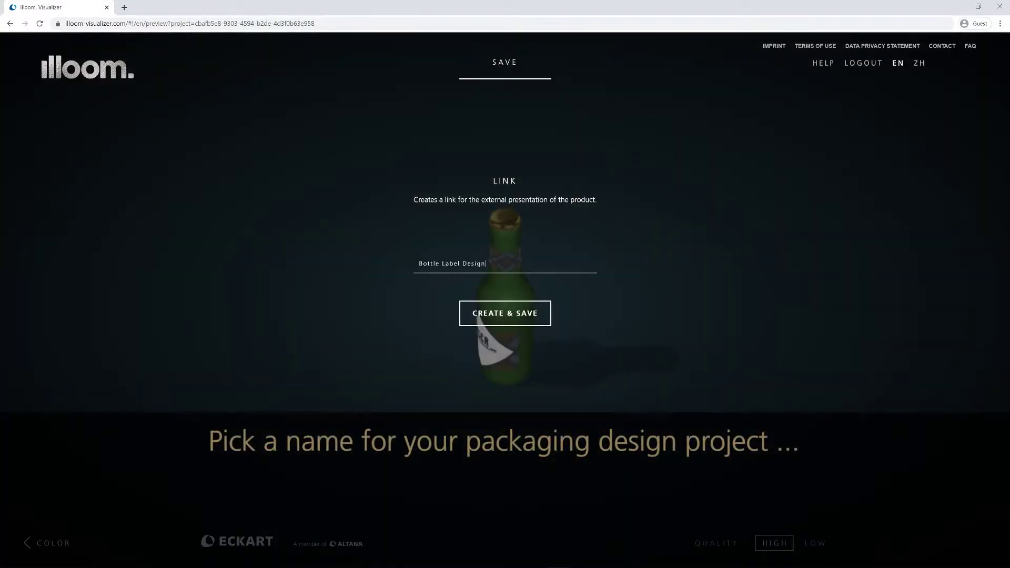
Name the project "Bottle Label Design Blue/Brown version", create and save its presentation link, and open the bottle in the showroom in a new tab.
text(Blue/Brown version)
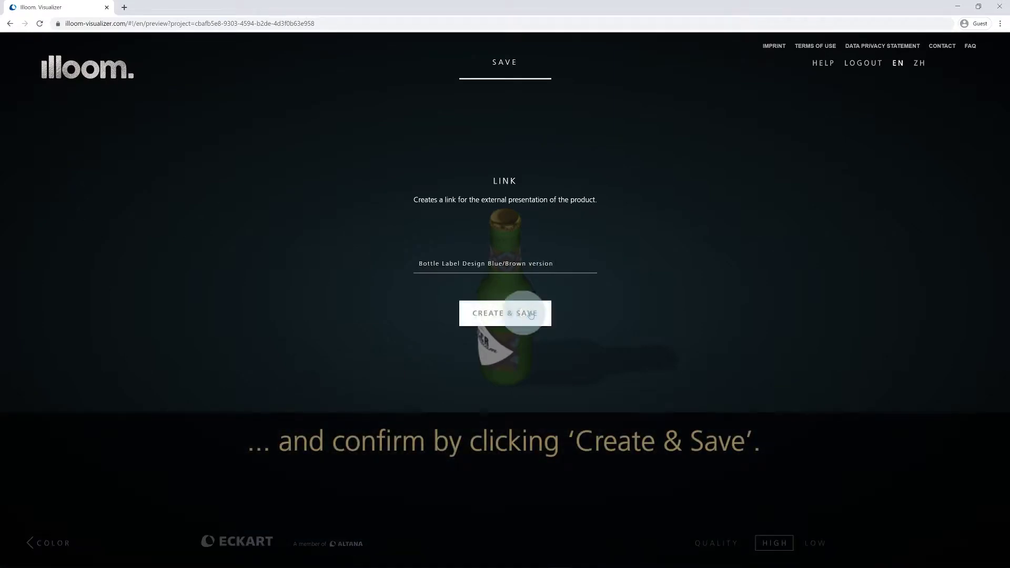
click(530, 314)
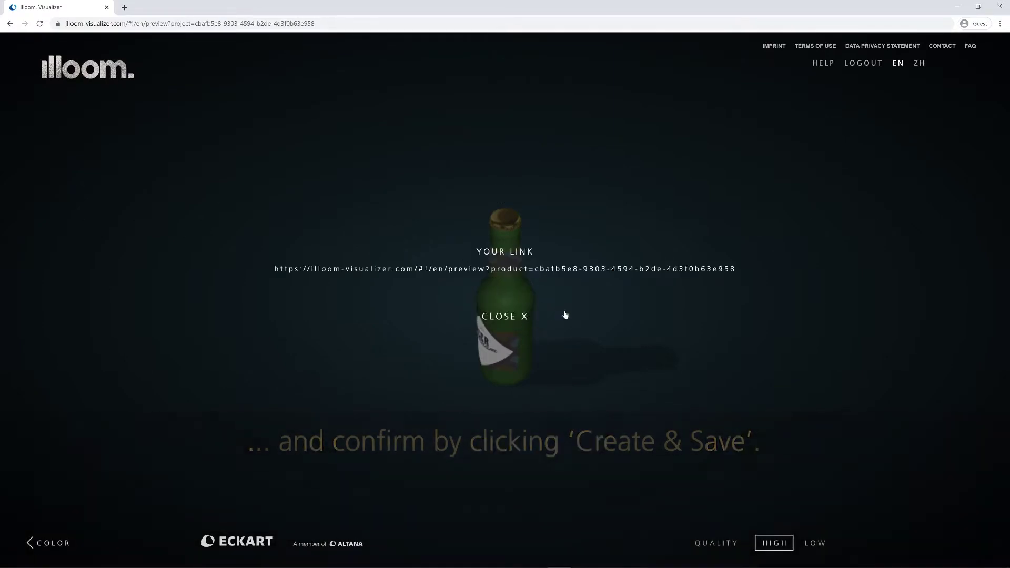
click(570, 270)
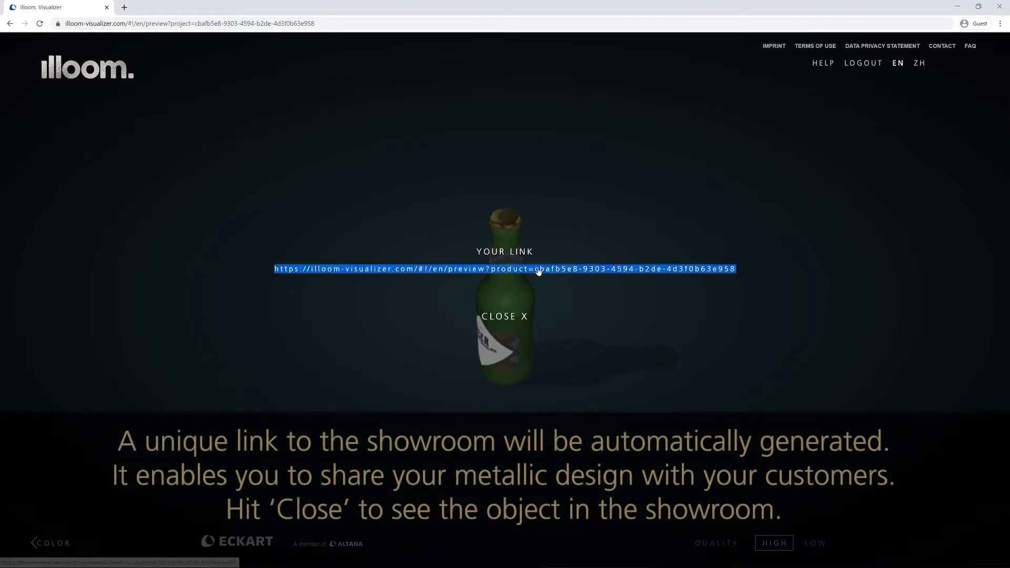
click(523, 318)
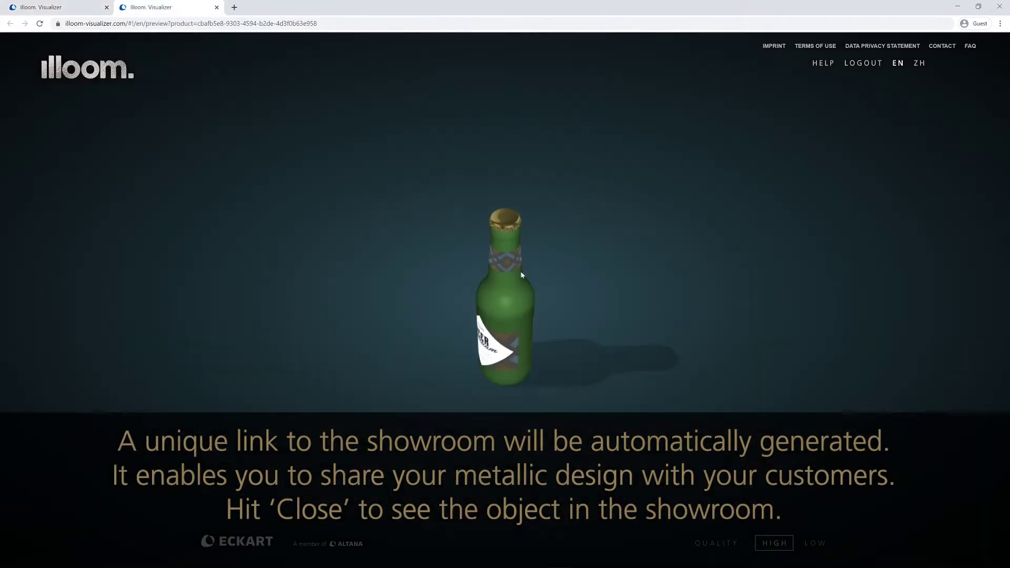